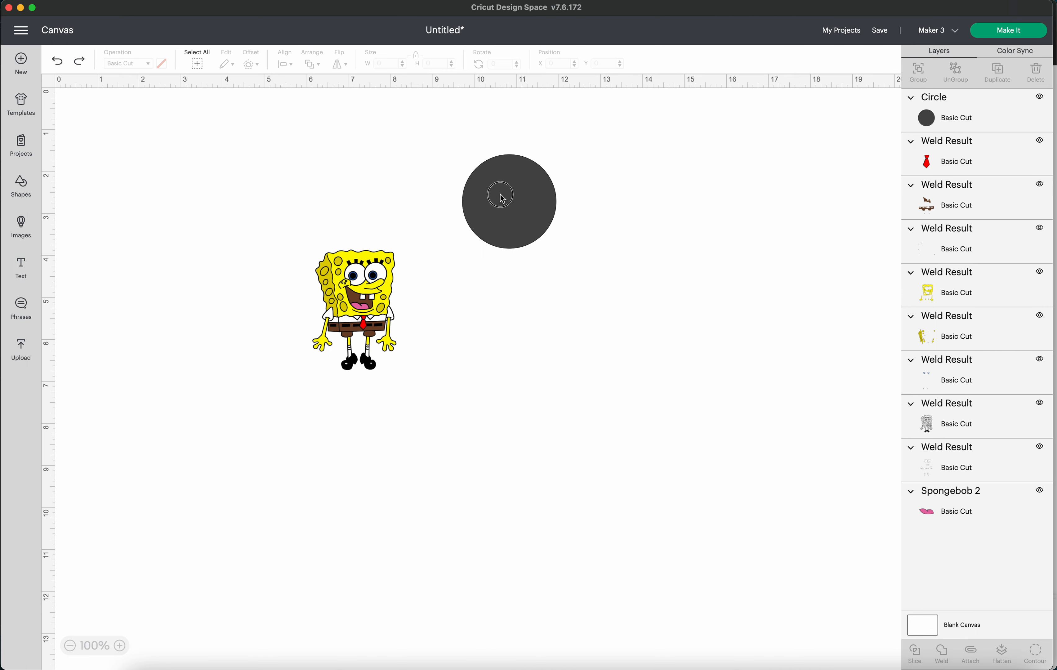
# - Move the dark circle over SpongeBob's upper body and send it behind all the character layers
pyautogui.moveTo(503, 197); pyautogui.dragTo(511, 231)
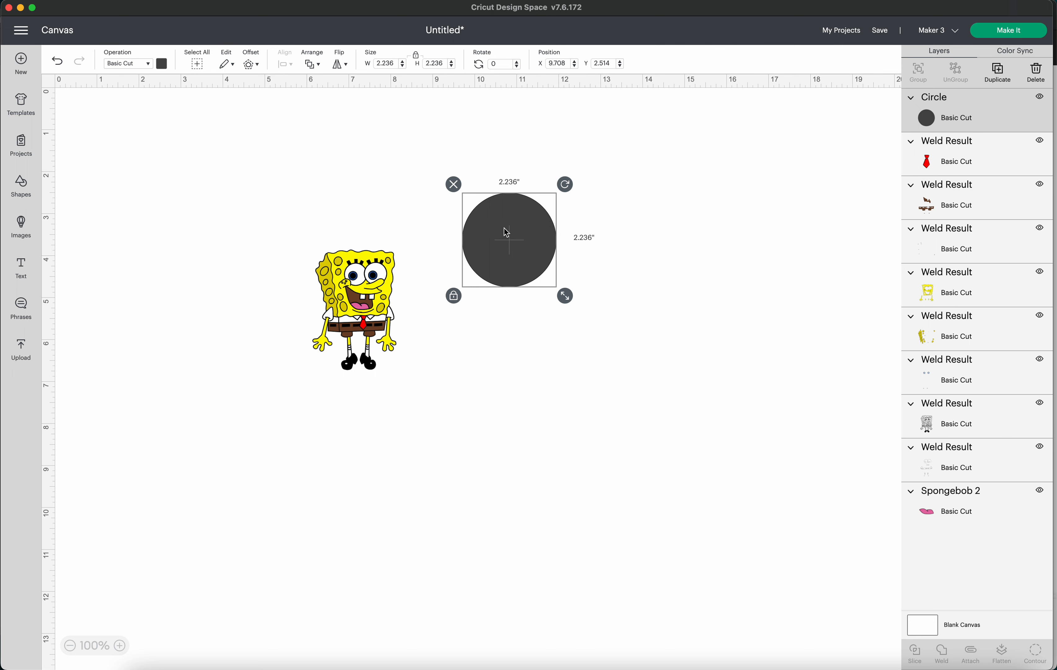
pyautogui.moveTo(518, 226); pyautogui.dragTo(360, 265)
pyautogui.rightClick(360, 265)
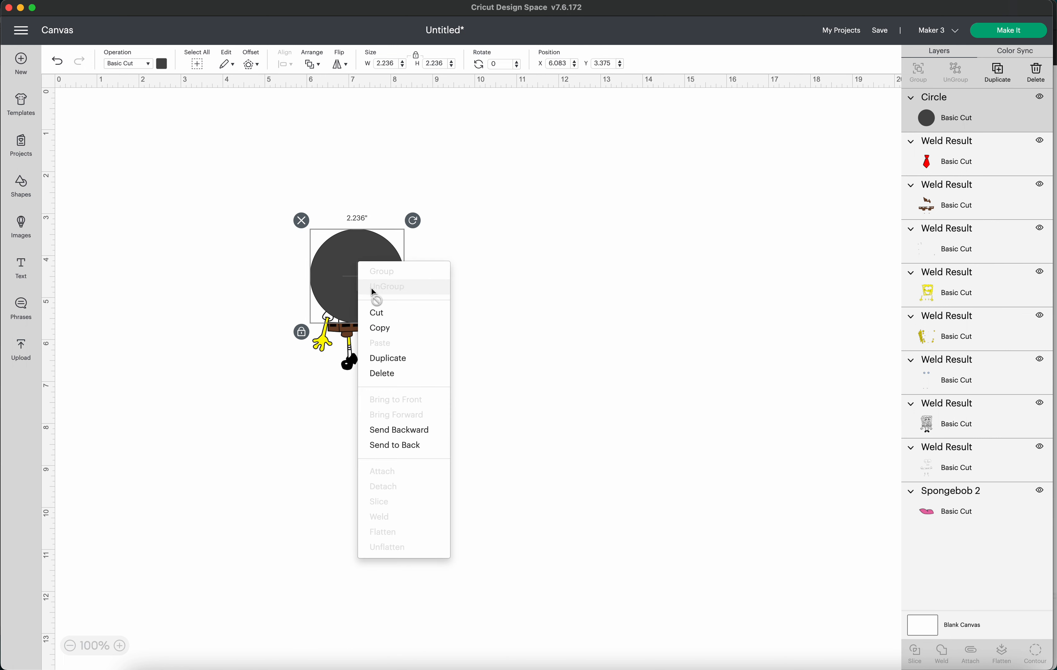
pyautogui.click(401, 447)
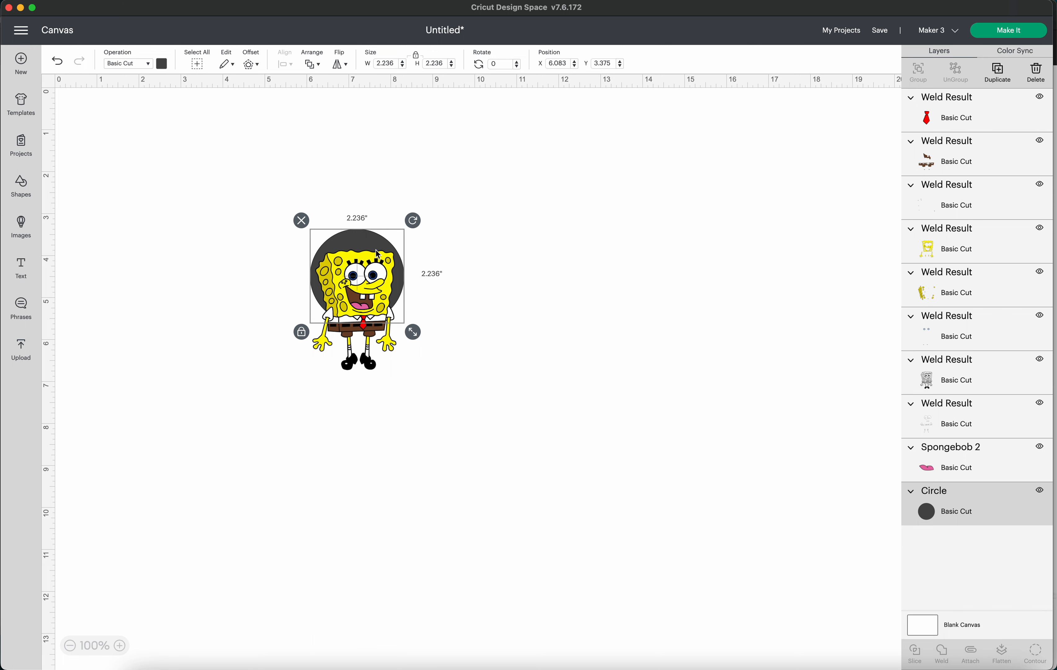
# - Reposition the circle around SpongeBob's head at about X 6.139, Y 3.319 and bring it to the front
pyautogui.moveTo(362, 301); pyautogui.dragTo(362, 289)
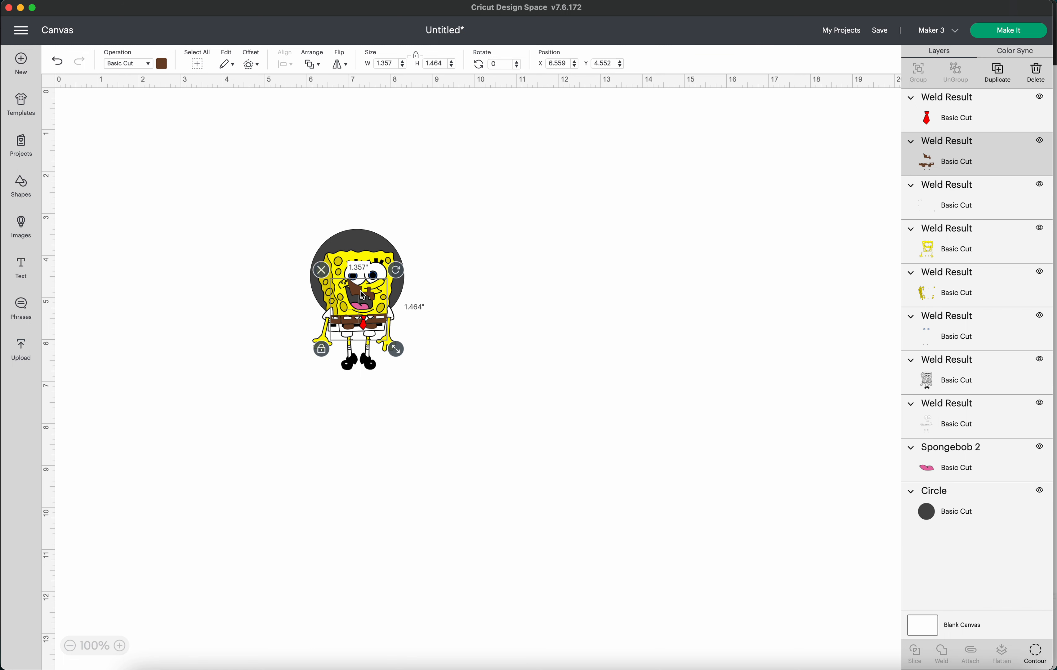
pyautogui.press('super+z')
pyautogui.moveTo(368, 240); pyautogui.dragTo(381, 265)
pyautogui.rightClick(368, 233)
pyautogui.click(399, 372)
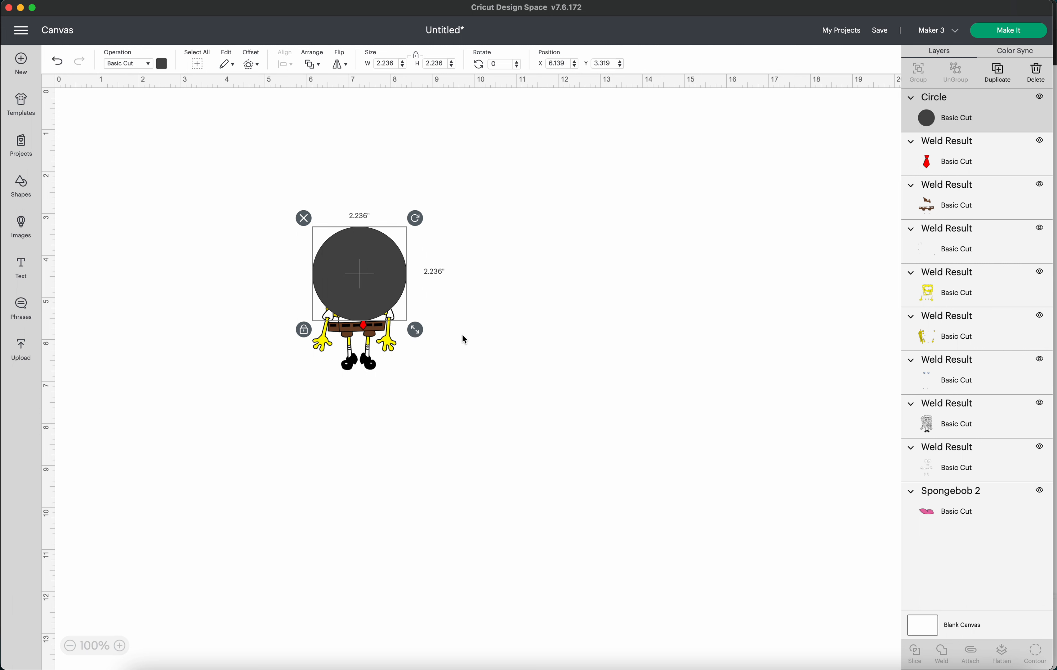
pyautogui.click(468, 324)
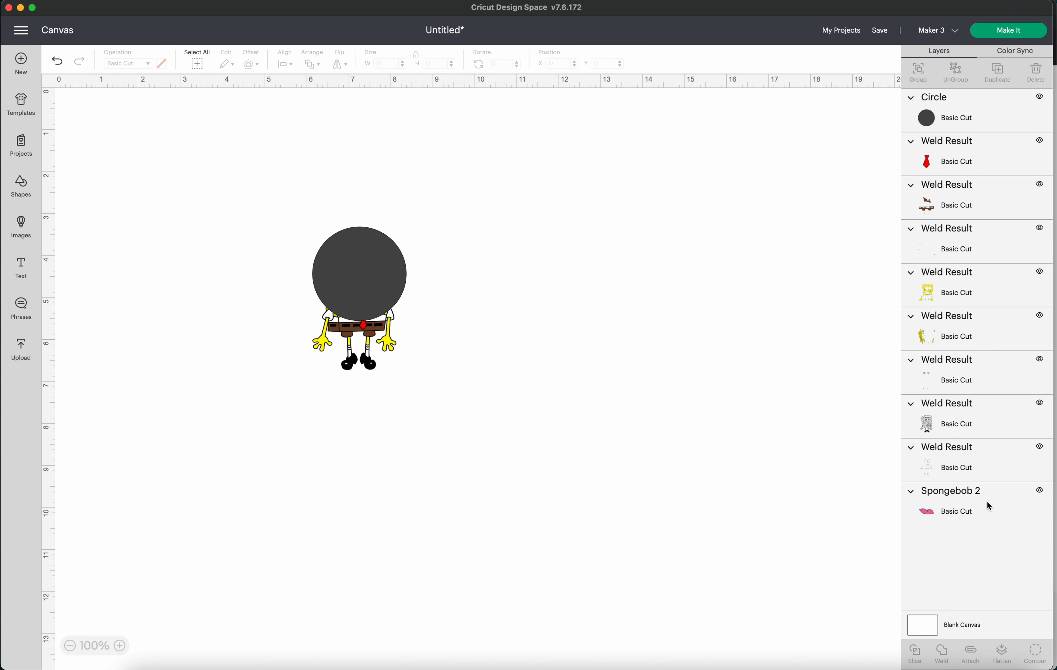
# - Hide every SpongeBob layer except the red tie, leaving the circle visible
pyautogui.click(1039, 492)
pyautogui.click(1040, 449)
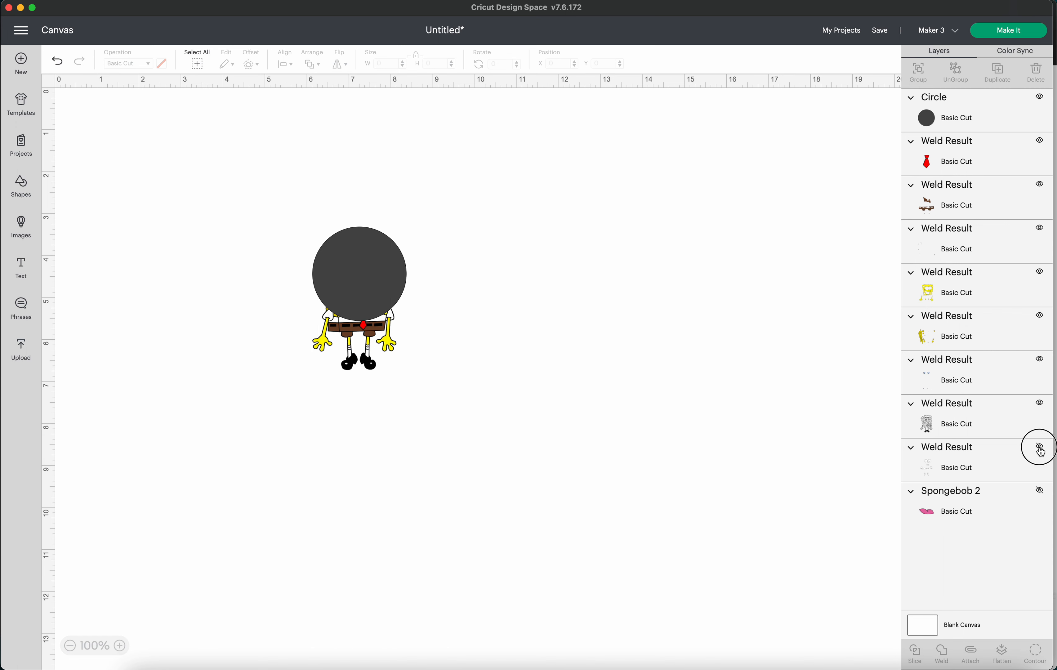
pyautogui.click(1039, 404)
pyautogui.click(1039, 359)
pyautogui.click(1039, 316)
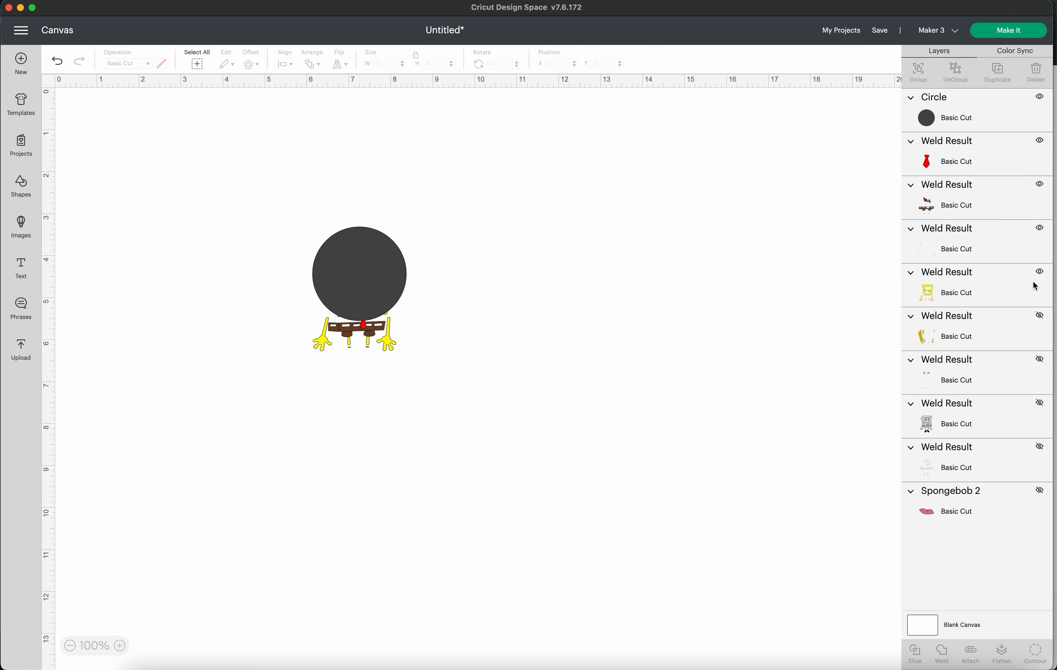
pyautogui.click(1039, 272)
pyautogui.click(1040, 228)
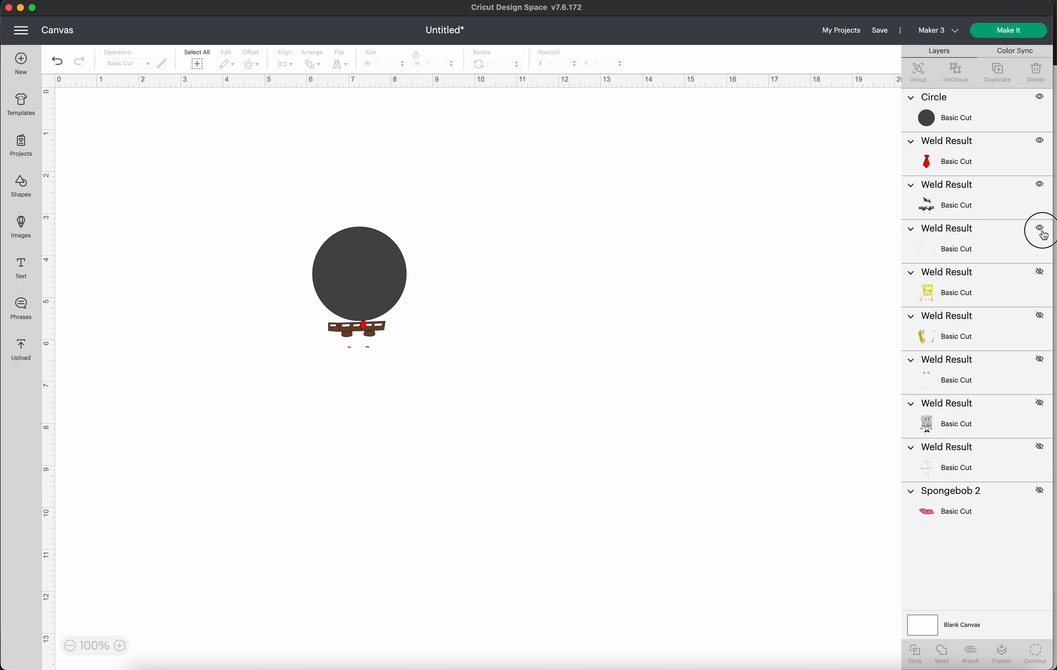
pyautogui.click(1039, 185)
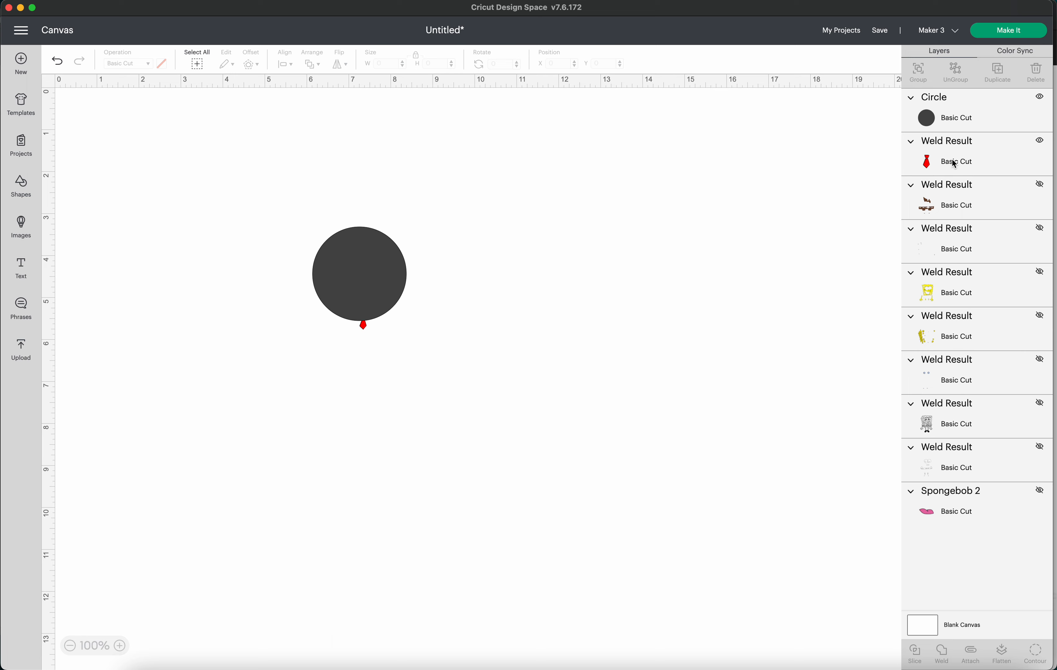
# - Slice the red tie with the circle and delete the red piece that falls outside the circle
pyautogui.click(962, 118)
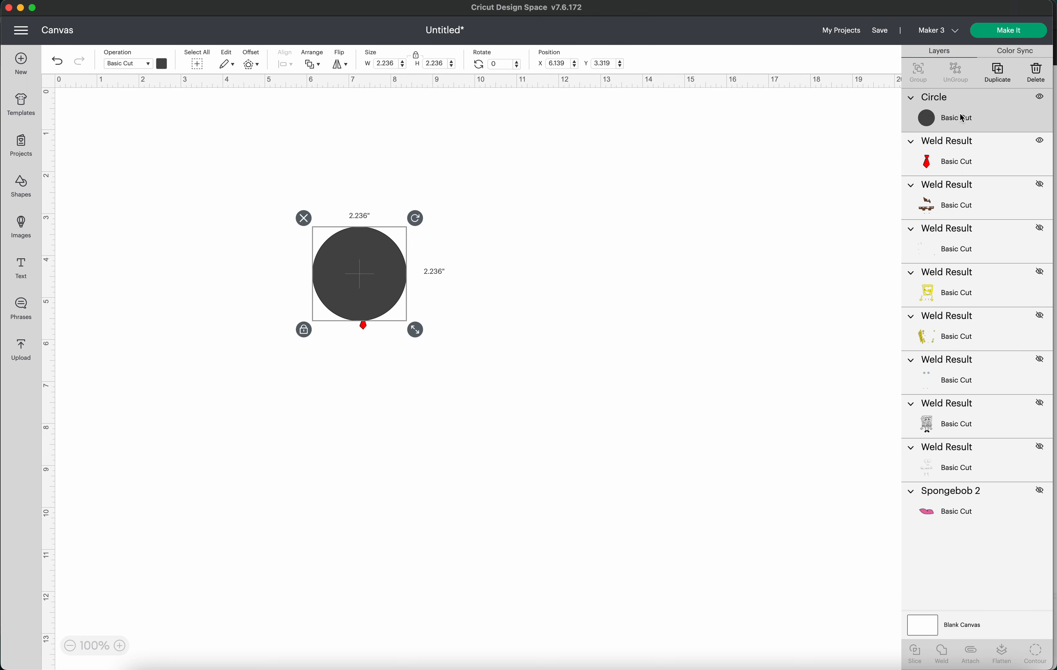
pyautogui.keyDown('shift'); pyautogui.click(963, 163); pyautogui.keyUp('shift')
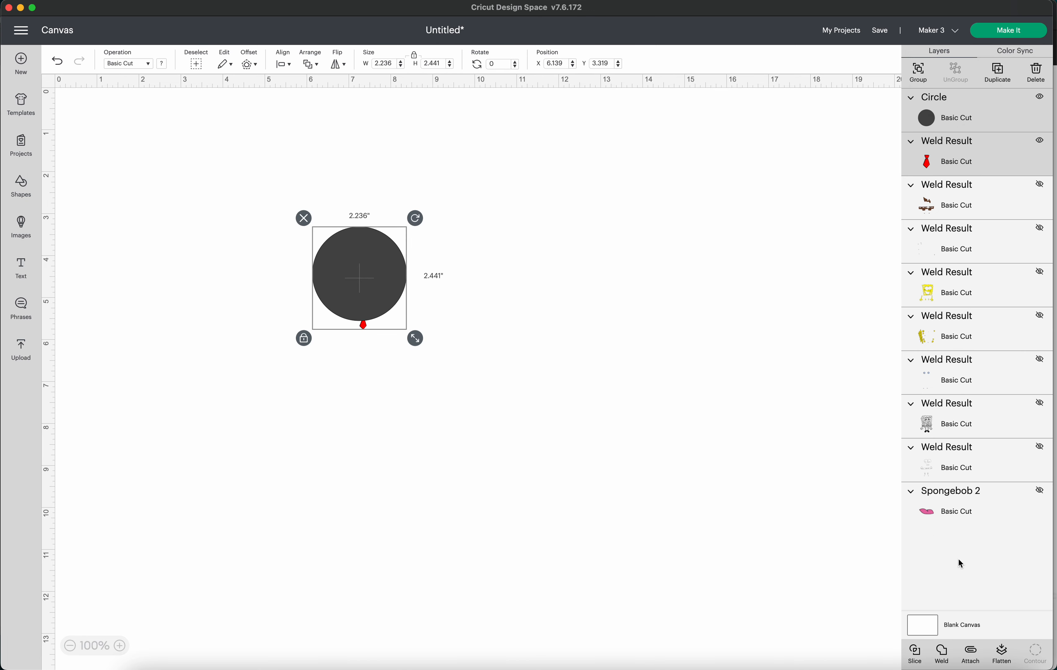
pyautogui.click(916, 659)
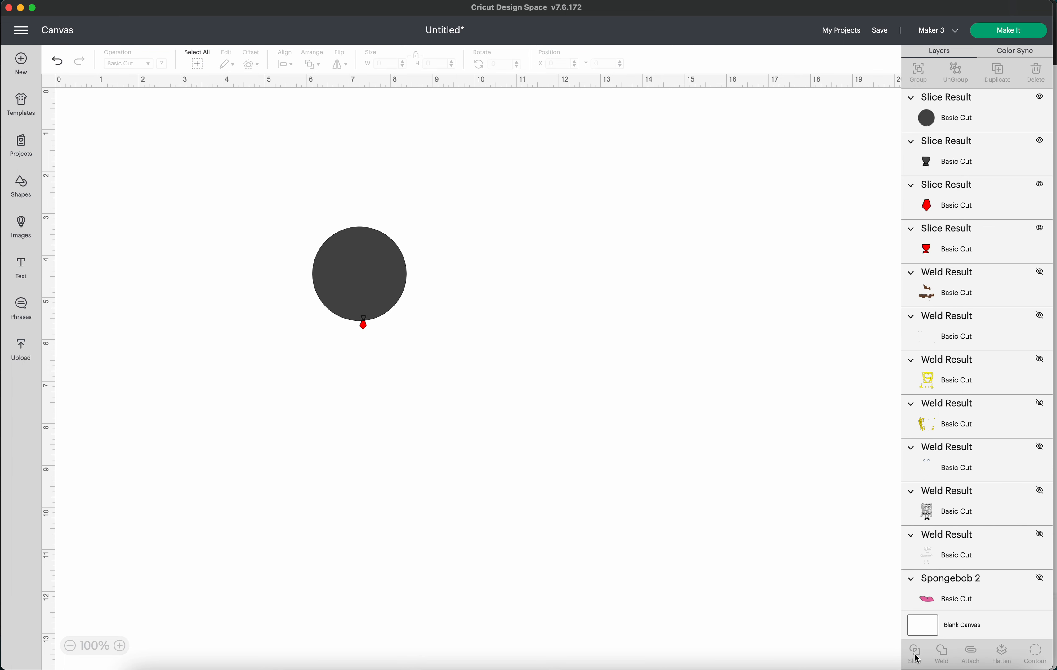
pyautogui.click(364, 327)
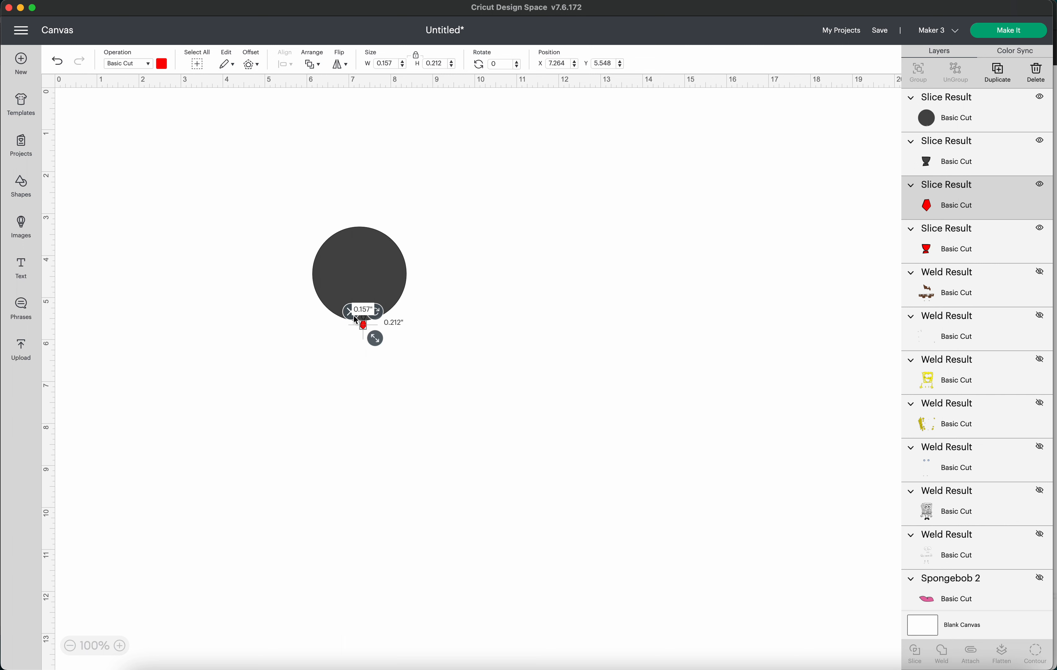
pyautogui.press('Delete')
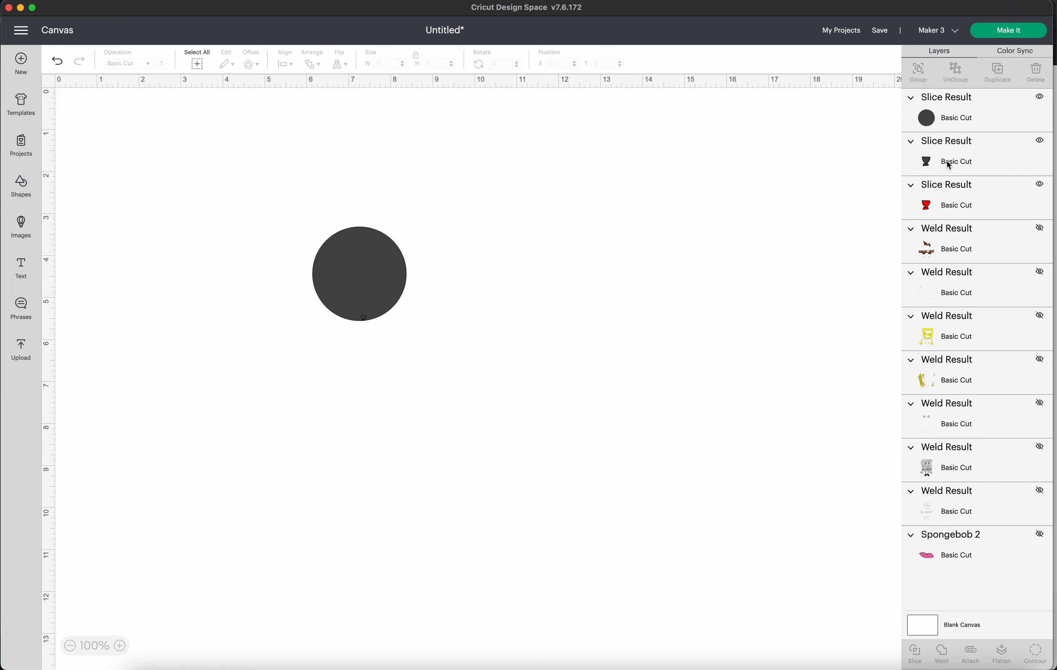
# - Weld the dark tie-shaped cutout back into the circle and hide the remaining red tie slice
pyautogui.click(953, 152)
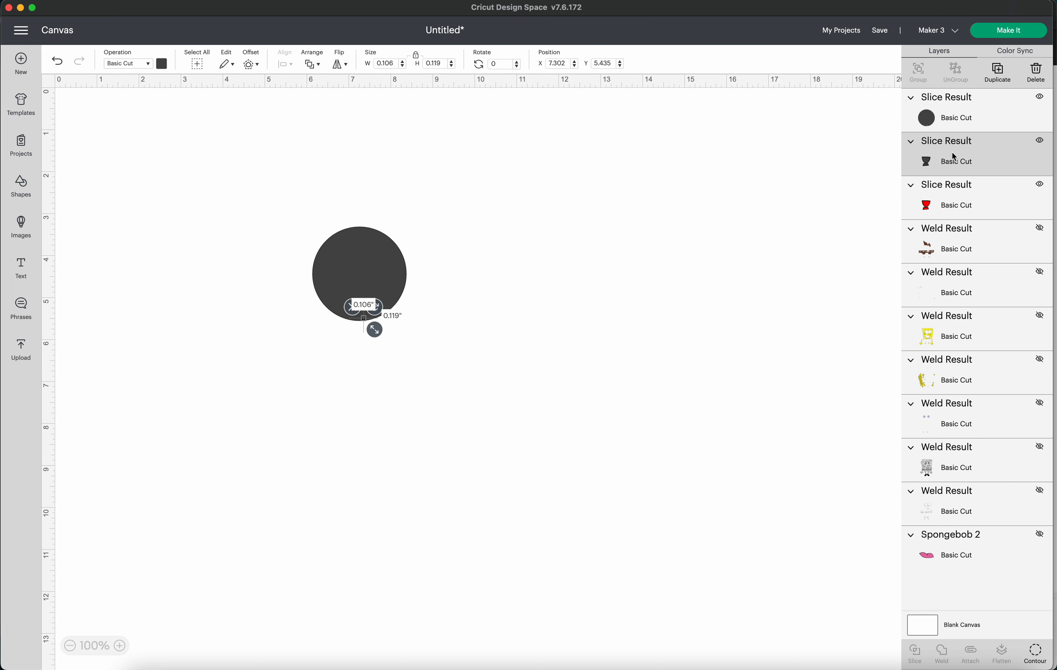
pyautogui.keyDown('shift'); pyautogui.click(952, 118); pyautogui.keyUp('shift')
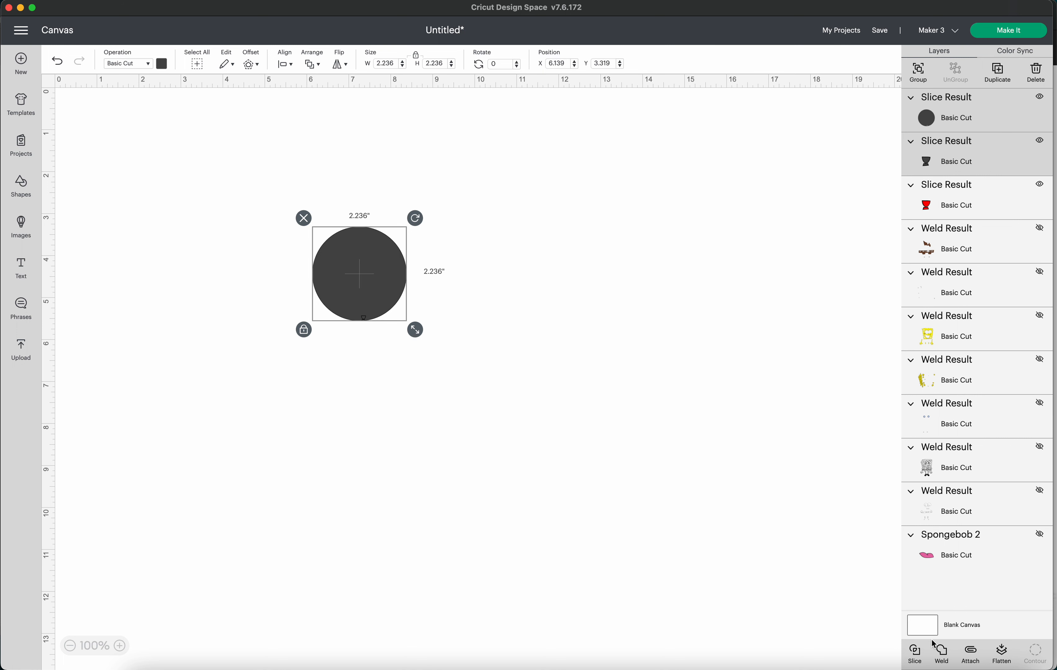
pyautogui.click(939, 653)
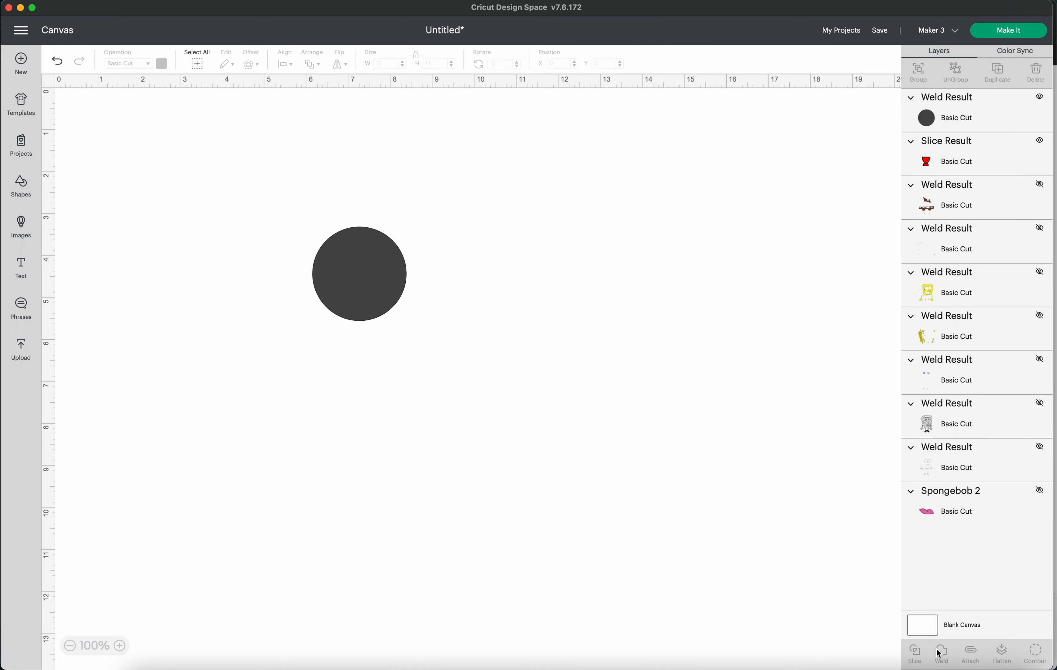
pyautogui.click(1041, 141)
# - Slice the hidden brown layer with the circle after showing it, and delete the brown trousers piece below the circle
pyautogui.click(1040, 185)
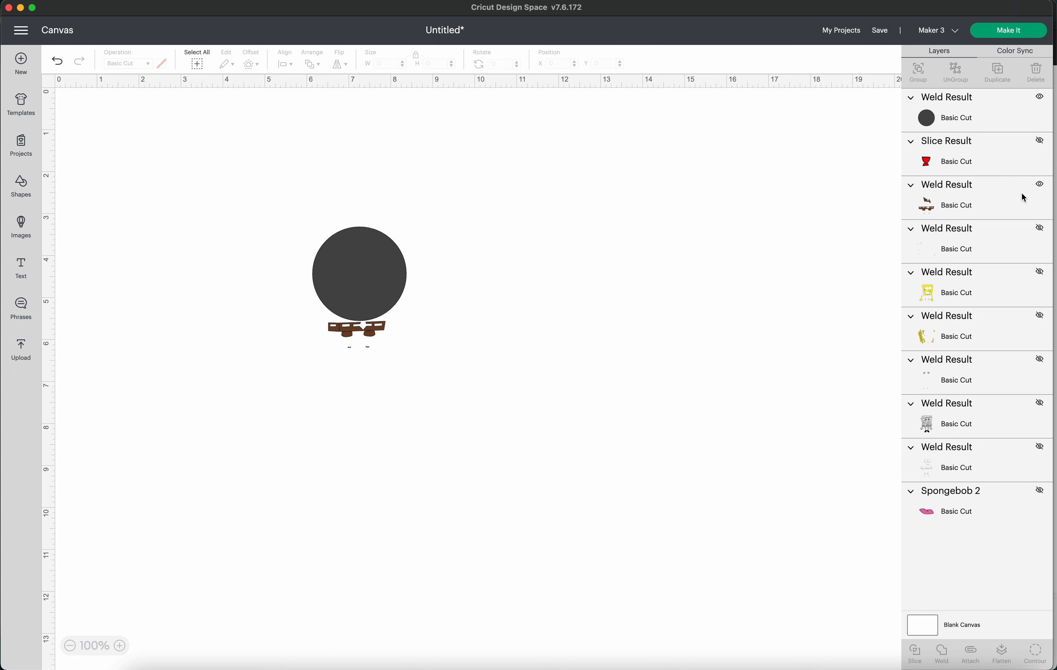
pyautogui.click(951, 109)
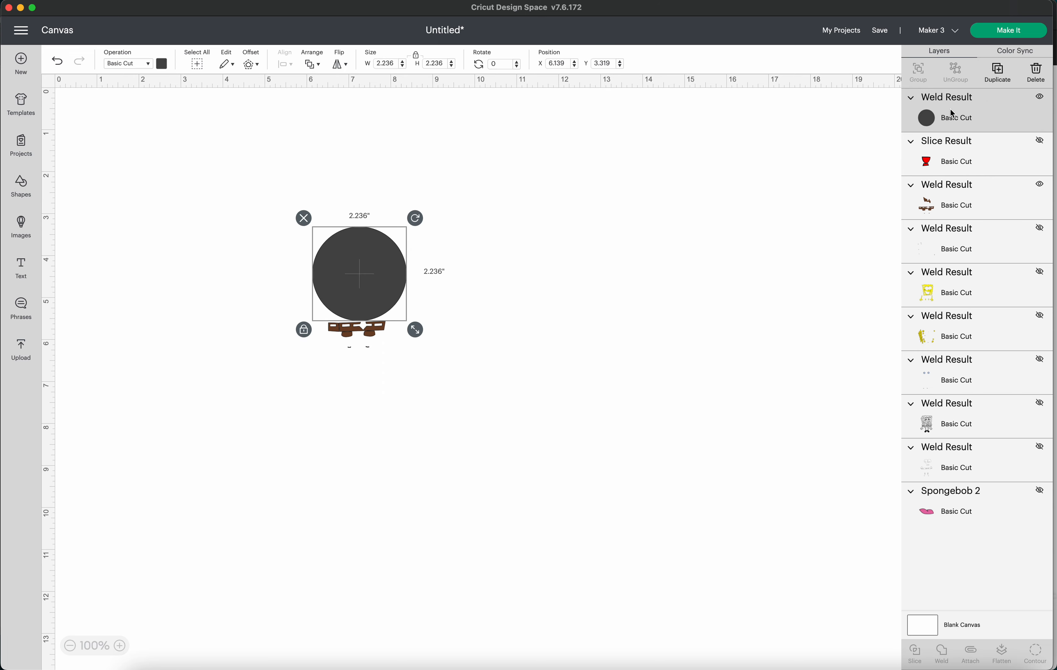
pyautogui.keyDown('shift'); pyautogui.click(942, 202); pyautogui.keyUp('shift')
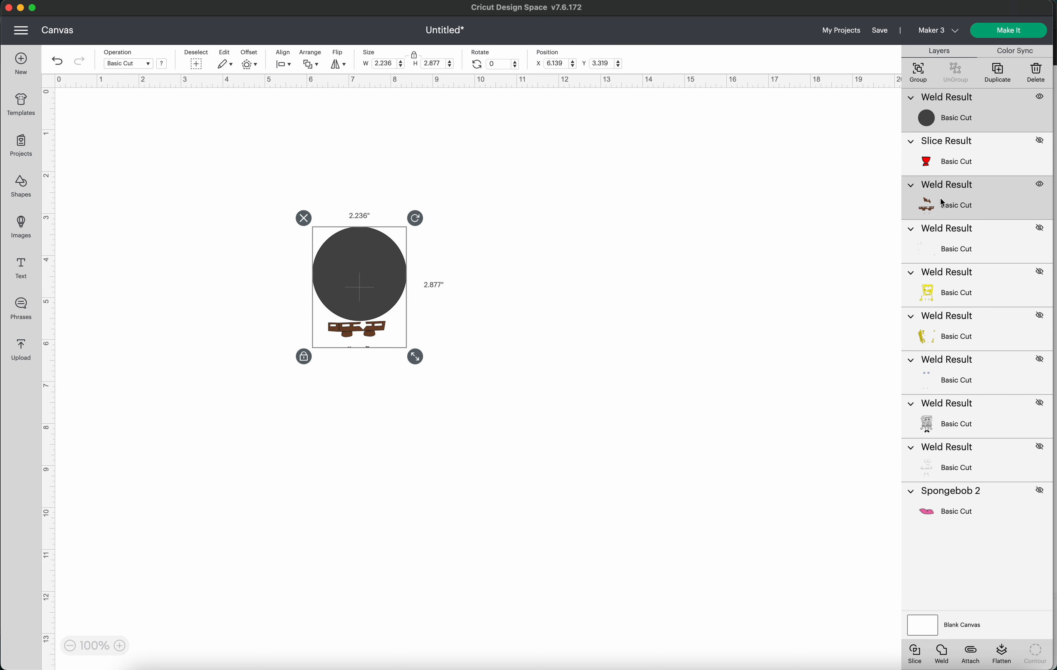
pyautogui.click(919, 654)
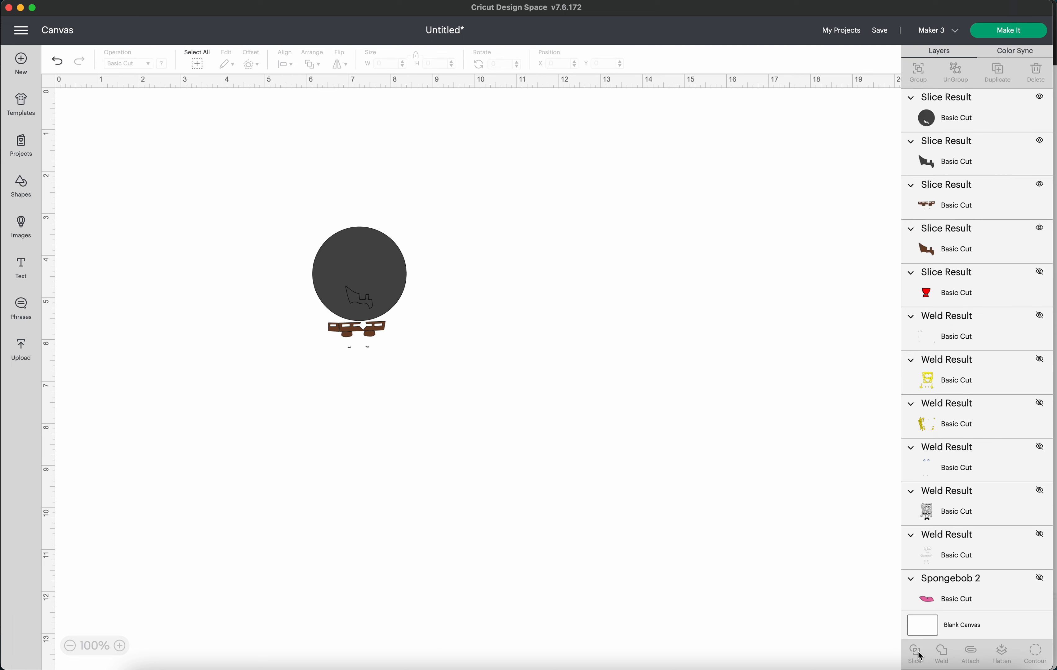
pyautogui.click(347, 332)
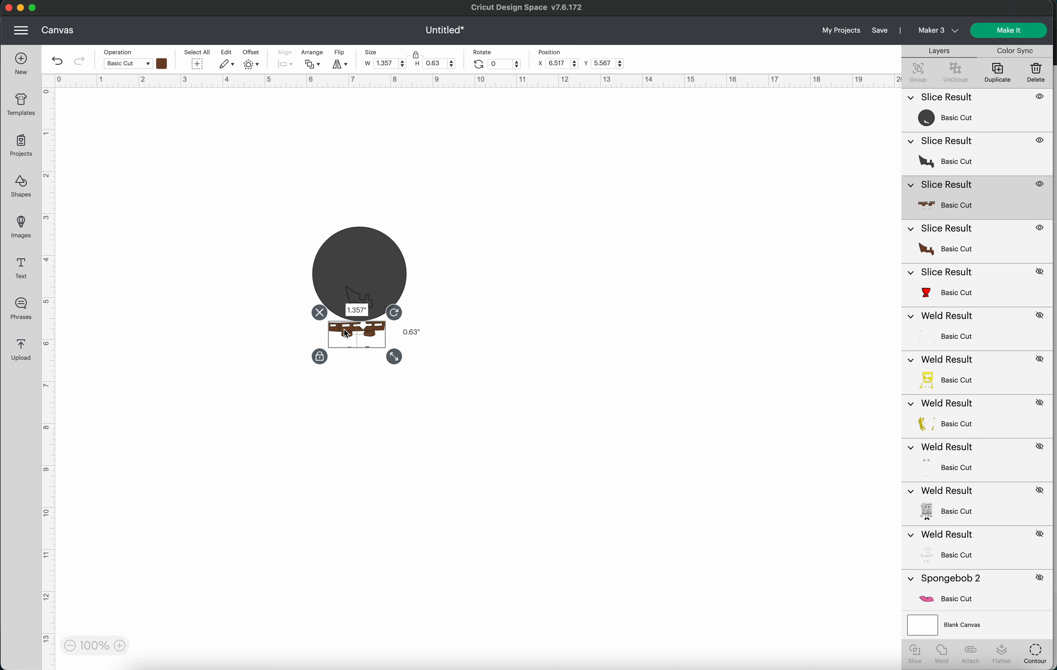
pyautogui.click(320, 312)
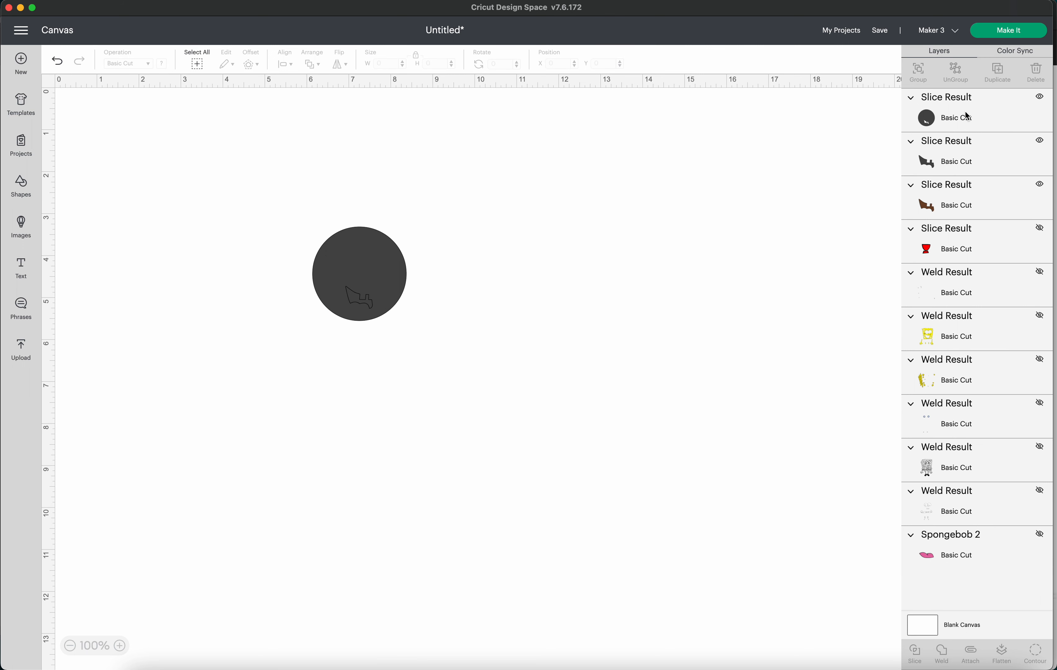
# - Weld the dark cutout of the brown shape back into the circle and hide the remaining brown slice
pyautogui.click(959, 121)
pyautogui.keyDown('shift'); pyautogui.click(951, 162); pyautogui.keyUp('shift')
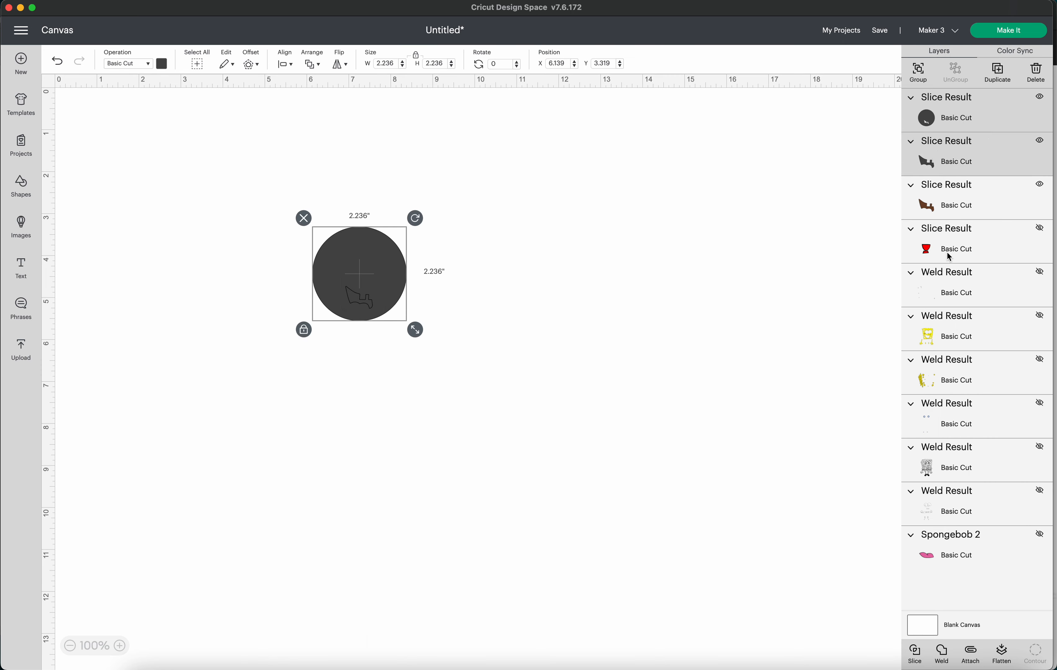
pyautogui.click(943, 654)
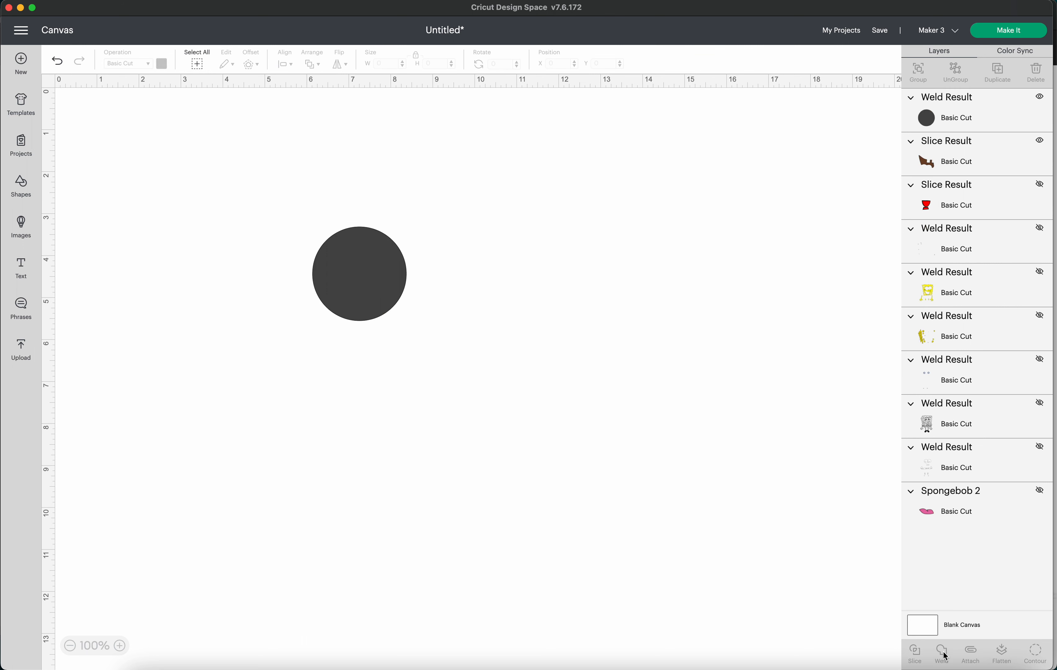
pyautogui.click(1040, 141)
# - Slice the faint small-spots layer, listed just above the yellow body layer, with the circle
pyautogui.click(980, 116)
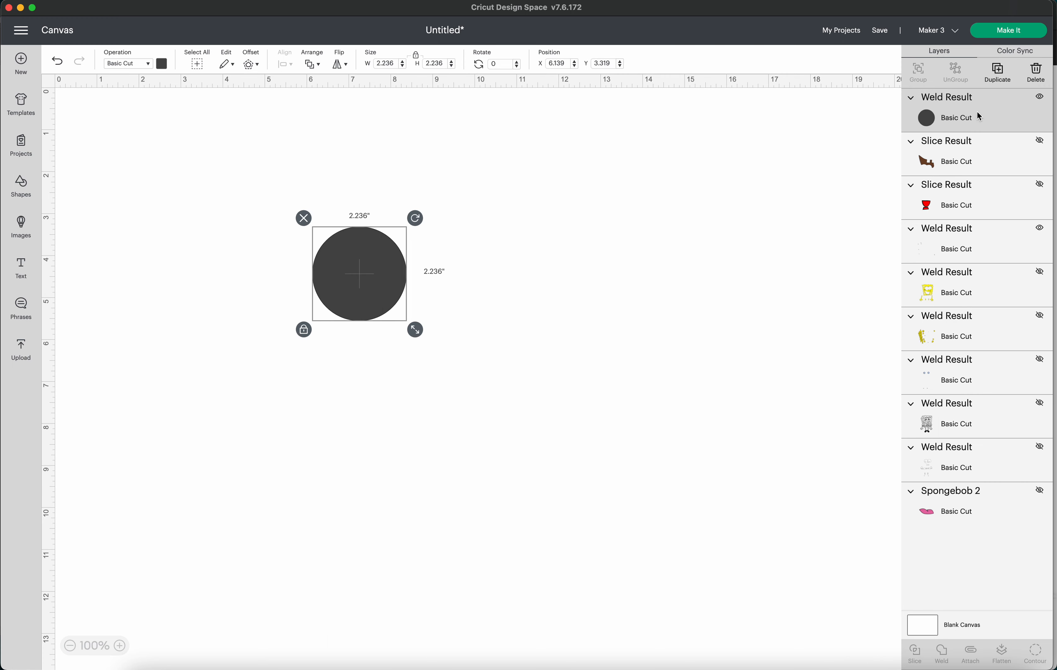
pyautogui.keyDown('shift'); pyautogui.click(957, 249); pyautogui.keyUp('shift')
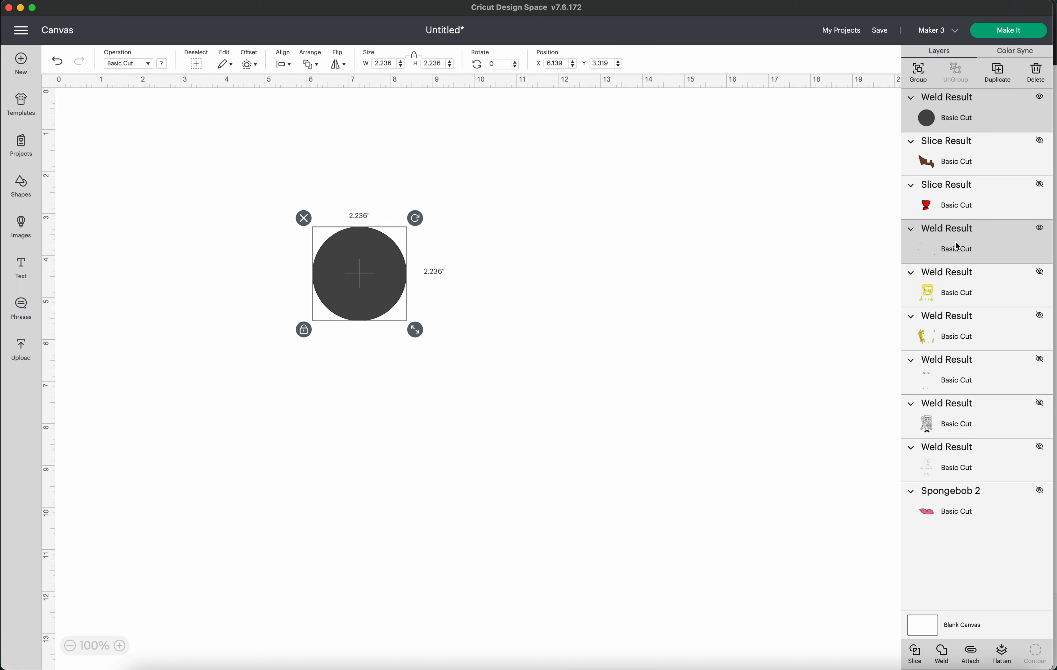
pyautogui.click(921, 660)
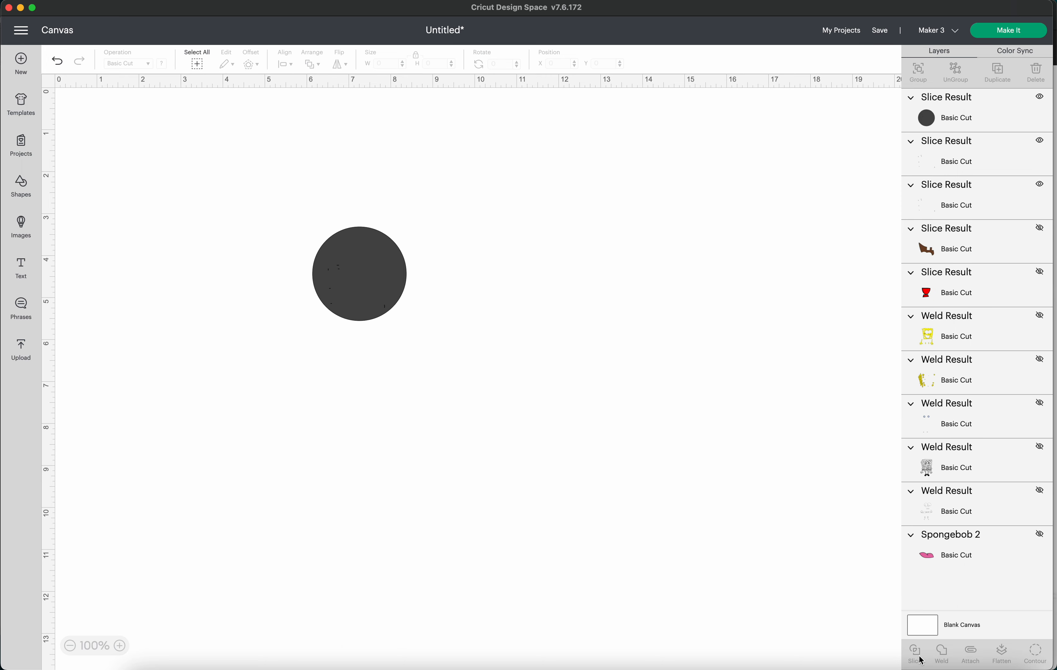
pyautogui.click(326, 318)
pyautogui.click(350, 340)
# - Weld the dark small-spots cutout back into the circle and hide the remaining spots slice
pyautogui.click(947, 169)
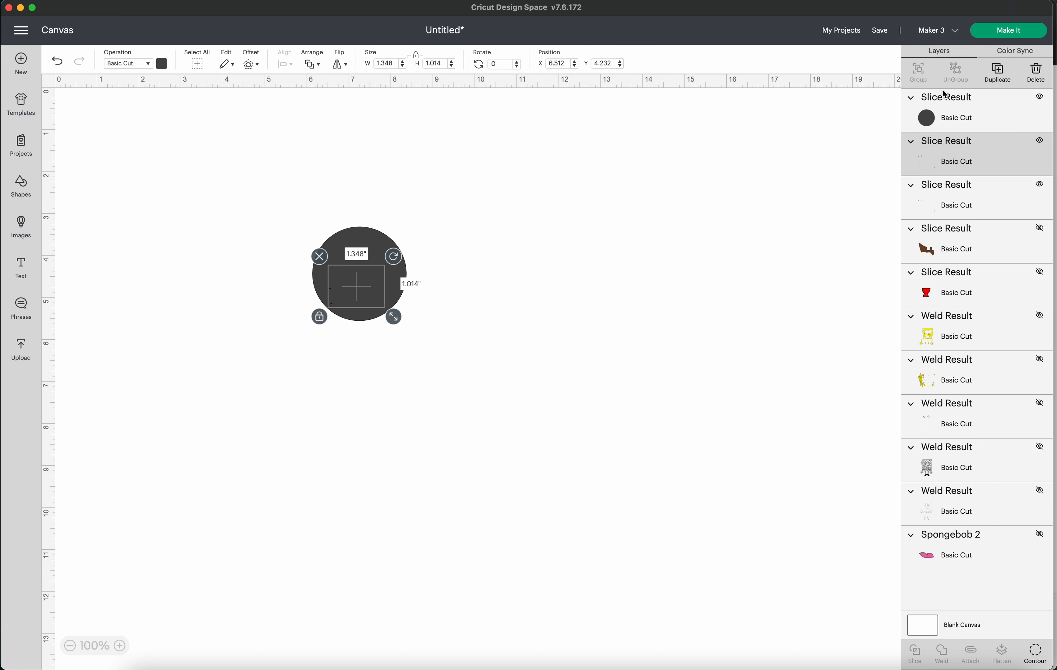
pyautogui.click(943, 118)
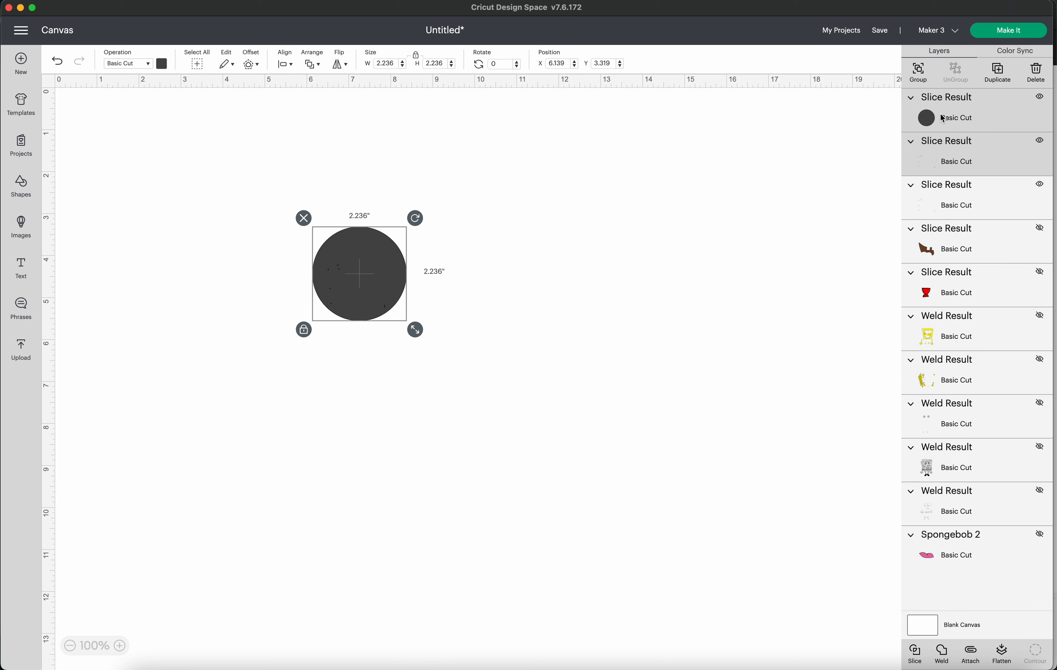
pyautogui.click(947, 660)
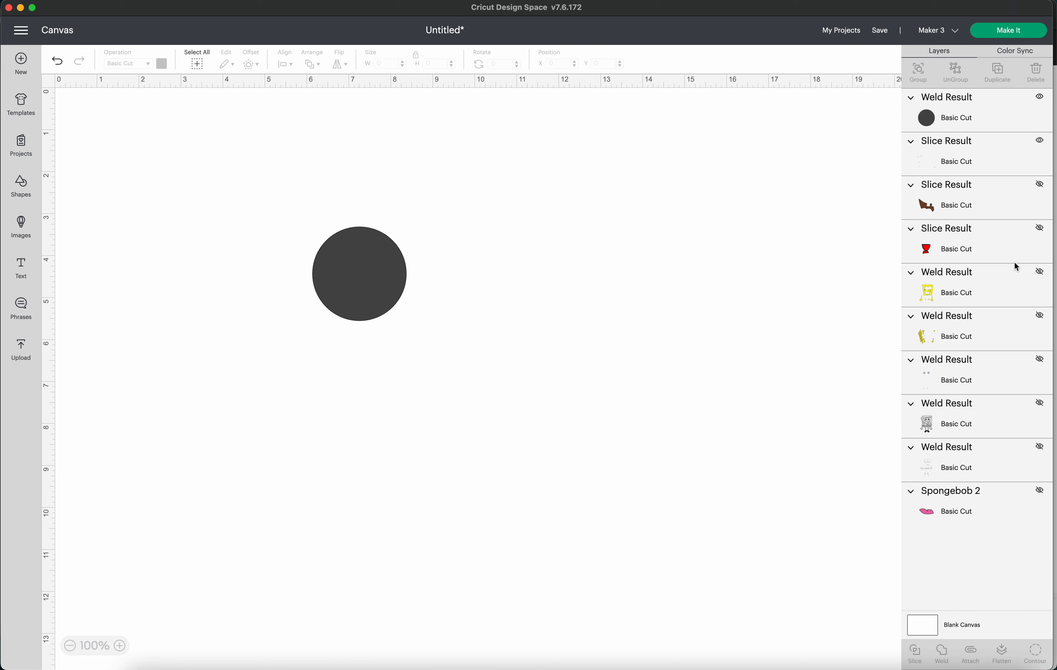
pyautogui.click(1039, 140)
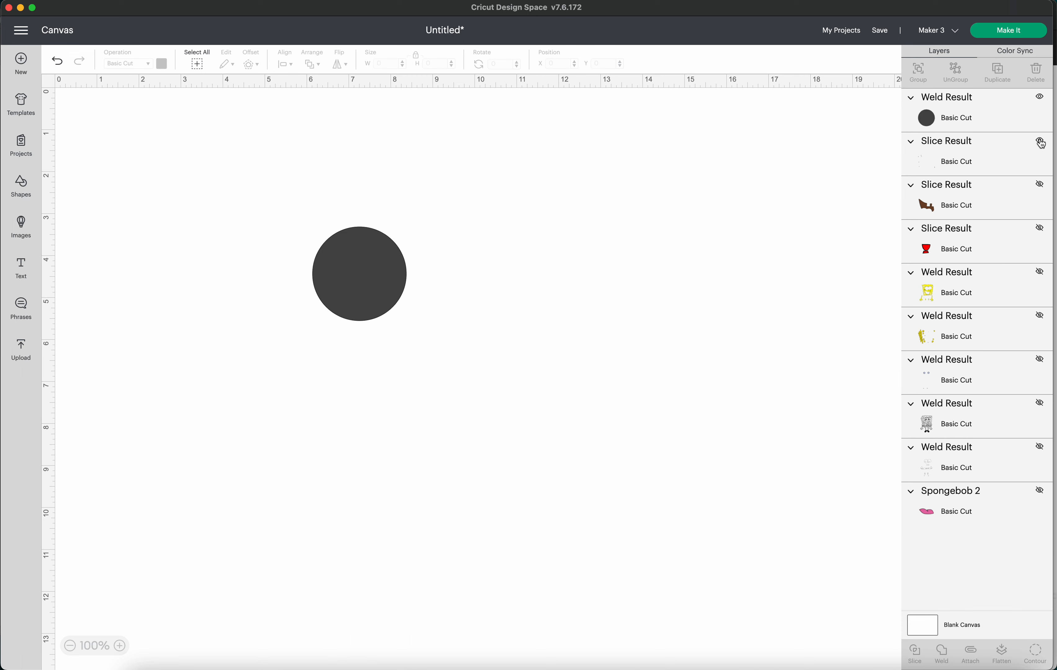
# - Show the hidden yellow body layer, slice it with the circle, and delete the yellow arms-and-legs piece below the circle
pyautogui.click(988, 116)
pyautogui.keyDown('shift'); pyautogui.click(987, 287); pyautogui.keyUp('shift')
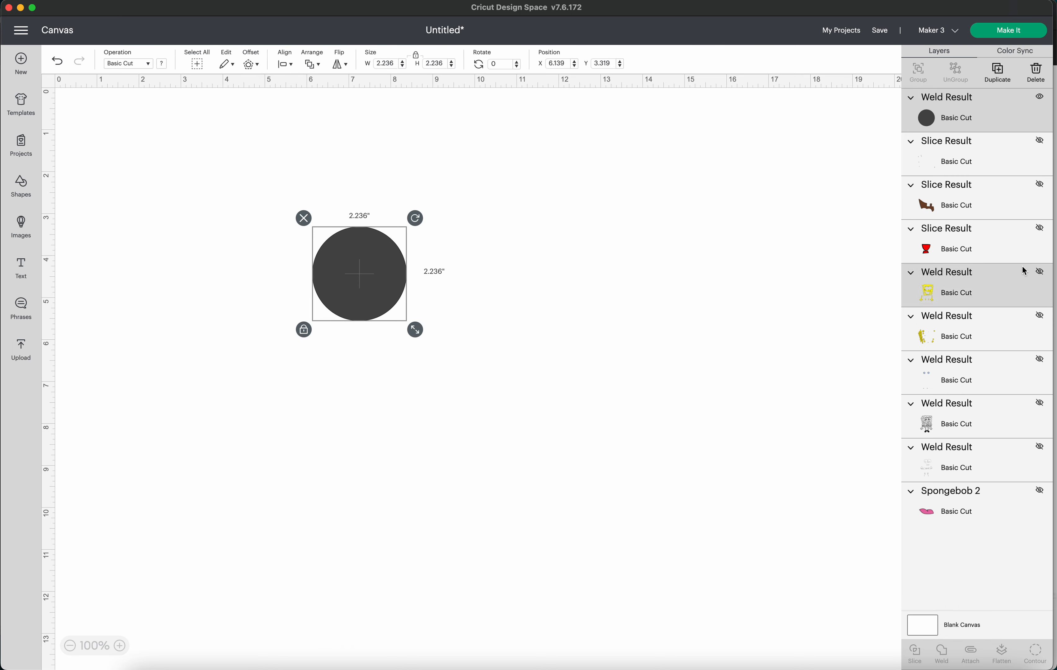
pyautogui.click(1040, 271)
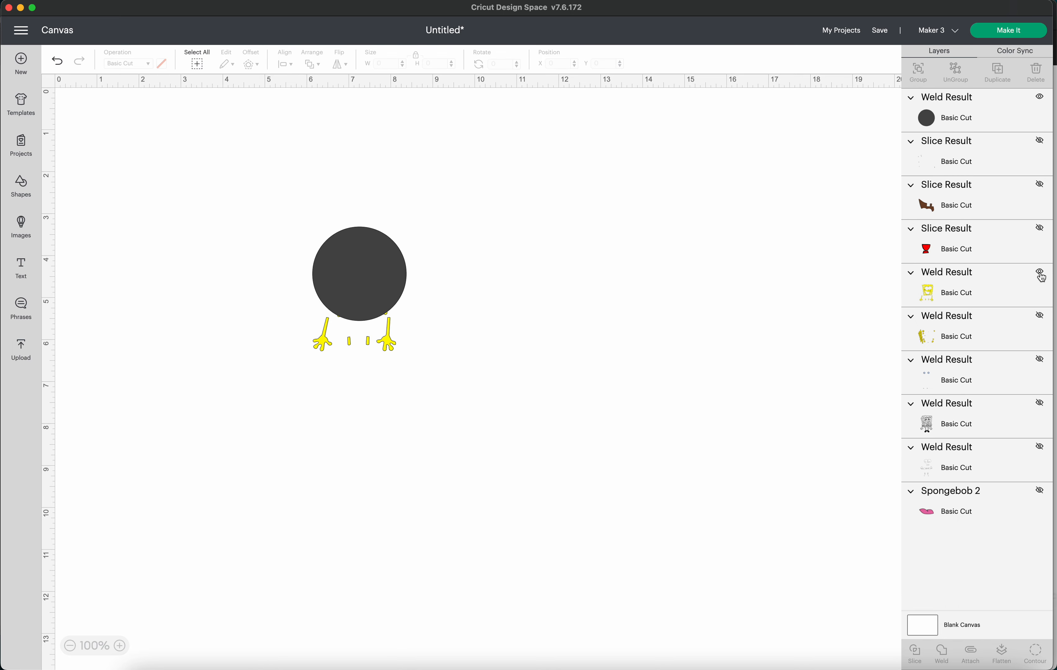
pyautogui.click(1011, 280)
pyautogui.keyDown('shift'); pyautogui.click(932, 104); pyautogui.keyUp('shift')
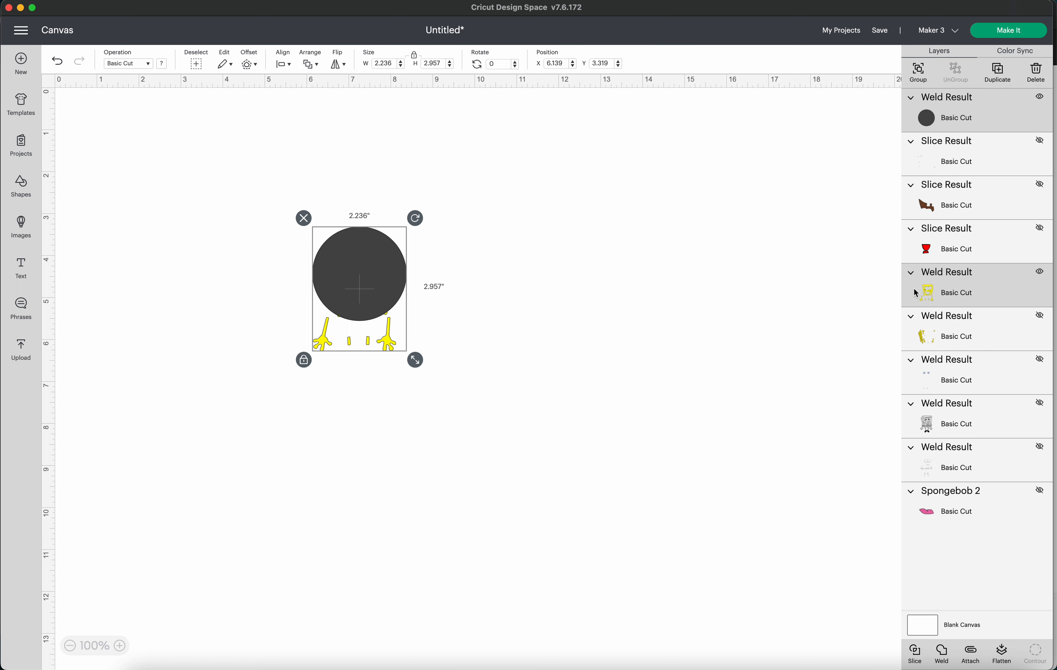
pyautogui.click(918, 651)
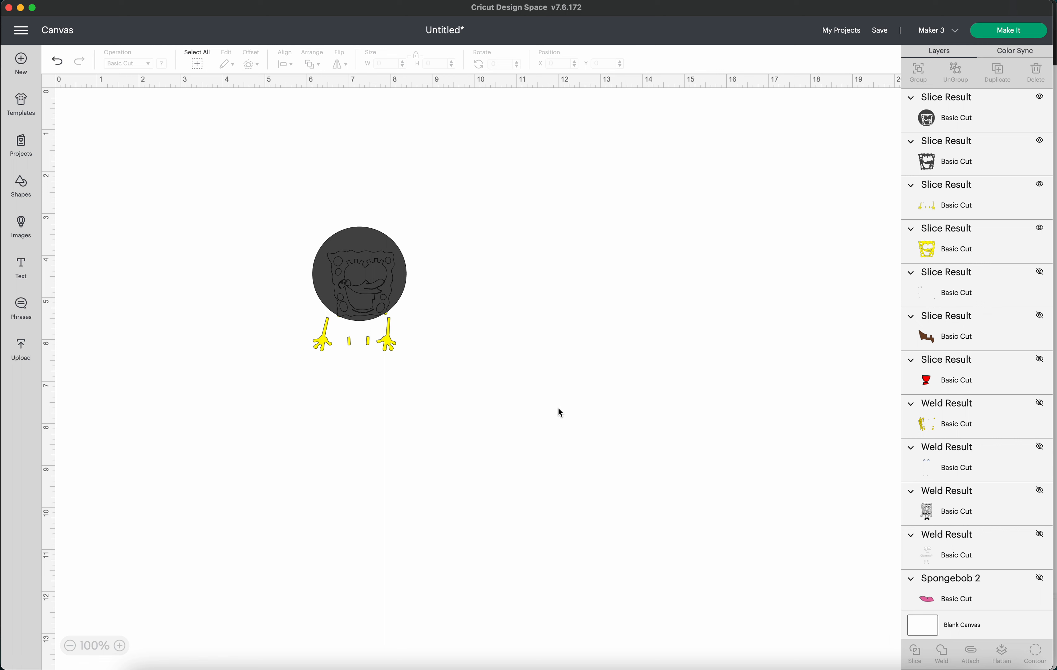
pyautogui.click(391, 347)
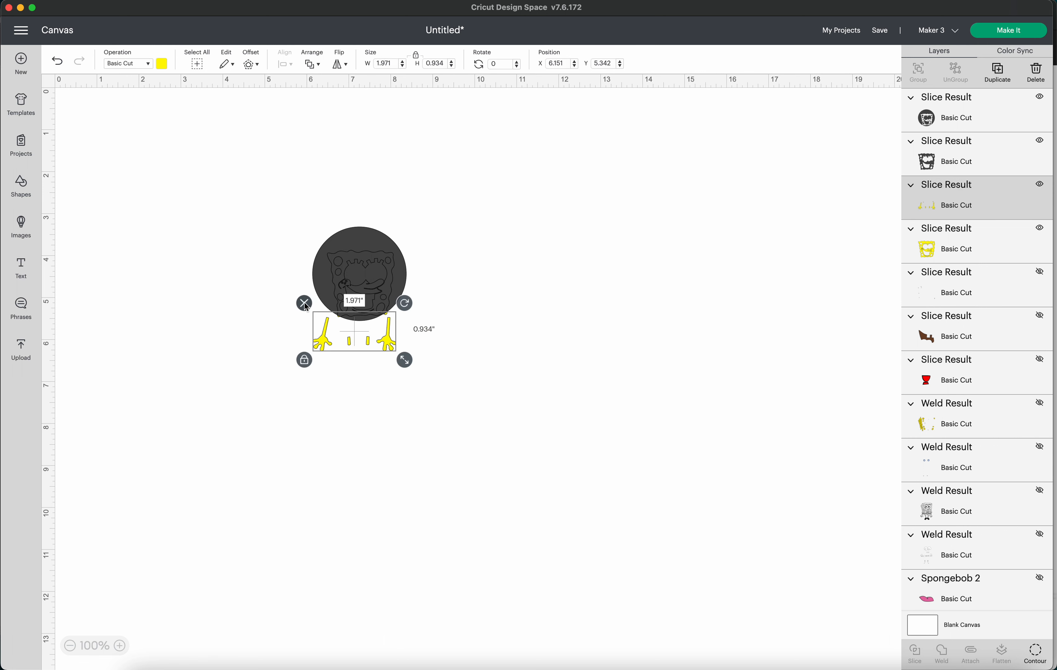
pyautogui.click(304, 304)
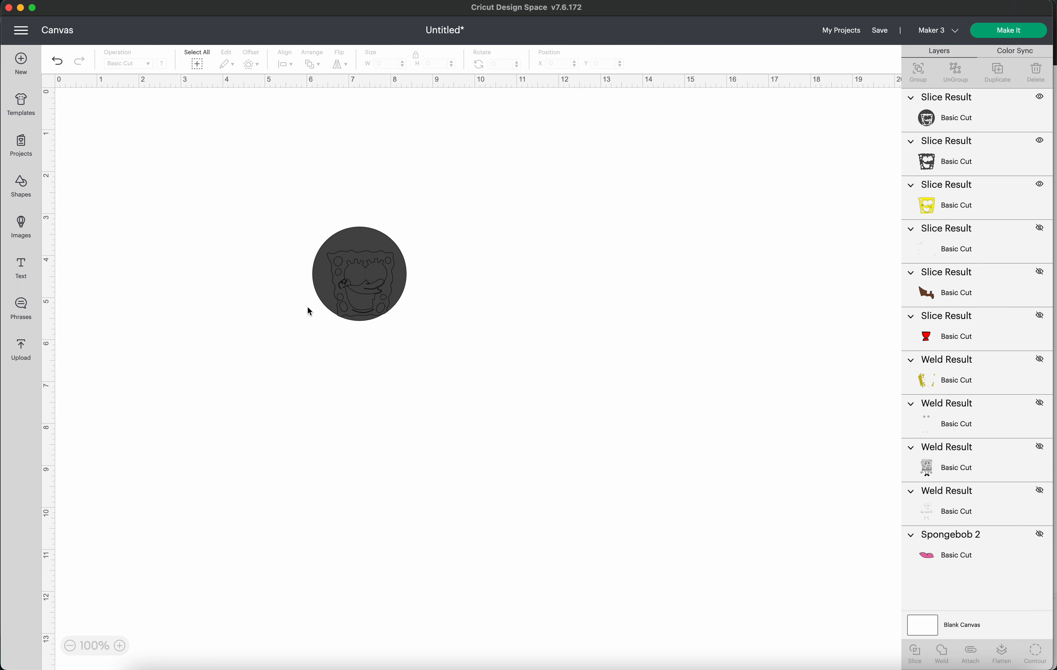
# - Weld the dark cutout of the yellow body back into the circle and hide the remaining yellow body slice
pyautogui.click(955, 139)
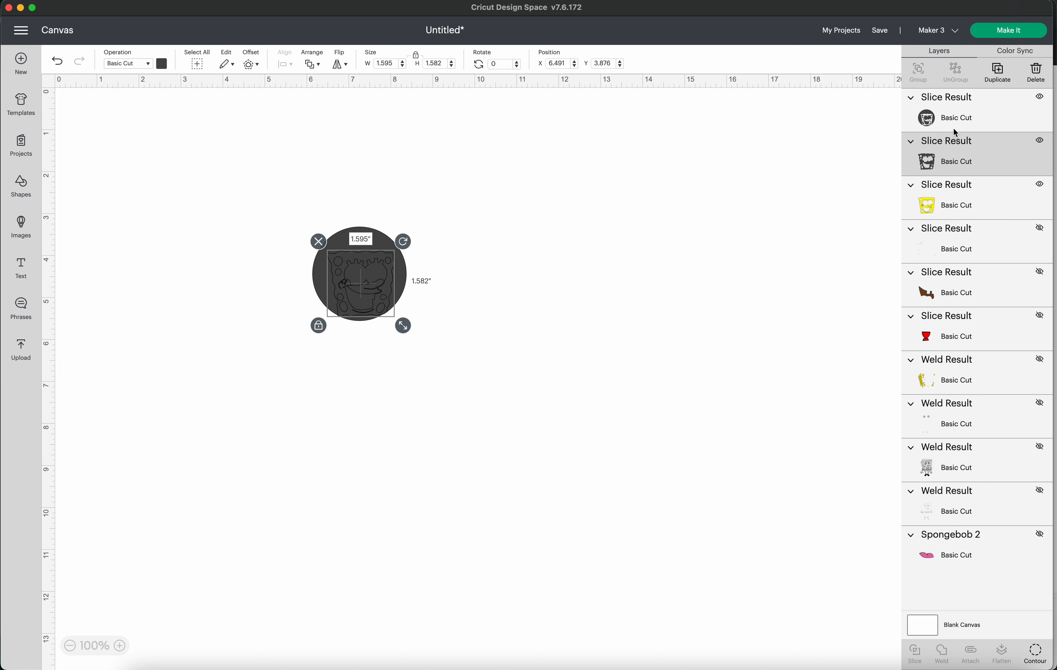
pyautogui.keyDown('shift'); pyautogui.click(955, 117); pyautogui.keyUp('shift')
pyautogui.click(941, 654)
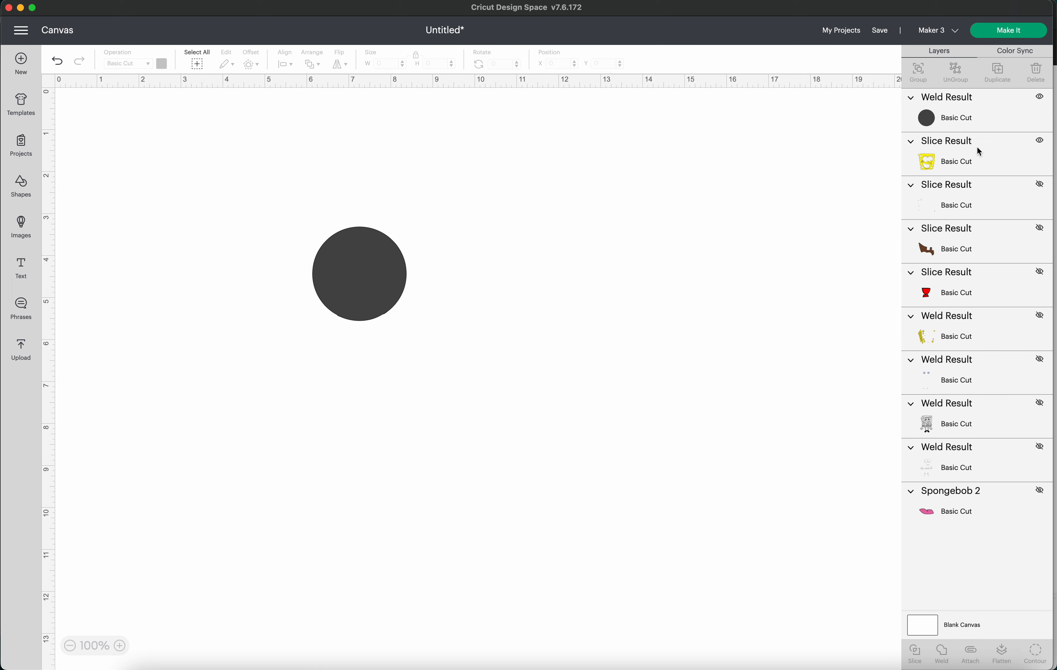
pyautogui.click(1039, 140)
# - Show the hidden darker yellow side-and-spots layer and slice it with the circle
pyautogui.click(1041, 317)
pyautogui.click(978, 110)
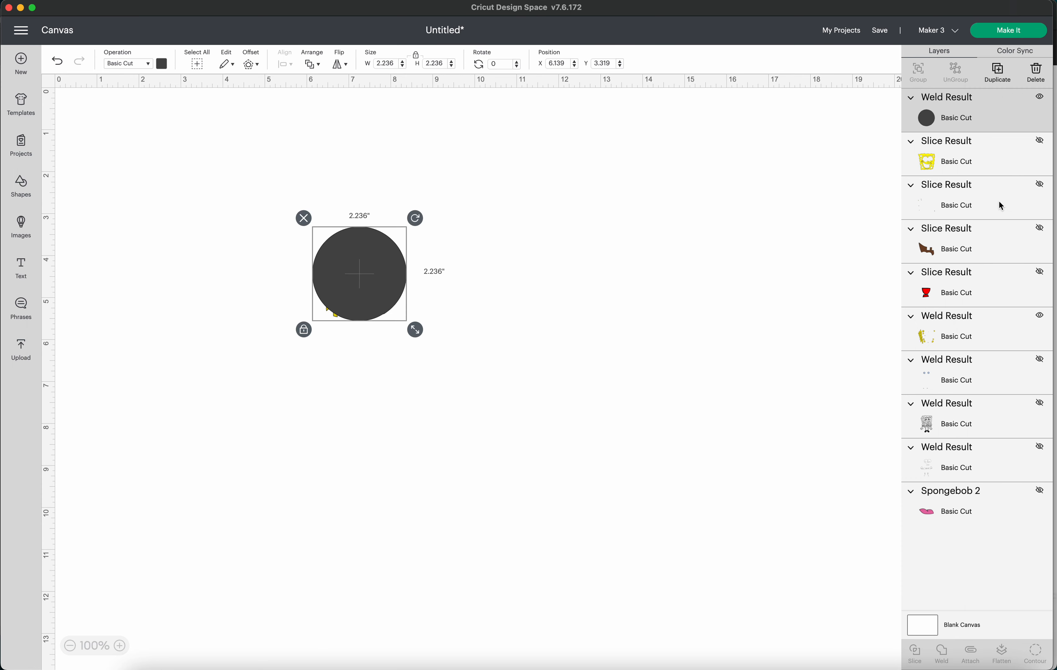
pyautogui.keyDown('shift'); pyautogui.click(948, 335); pyautogui.keyUp('shift')
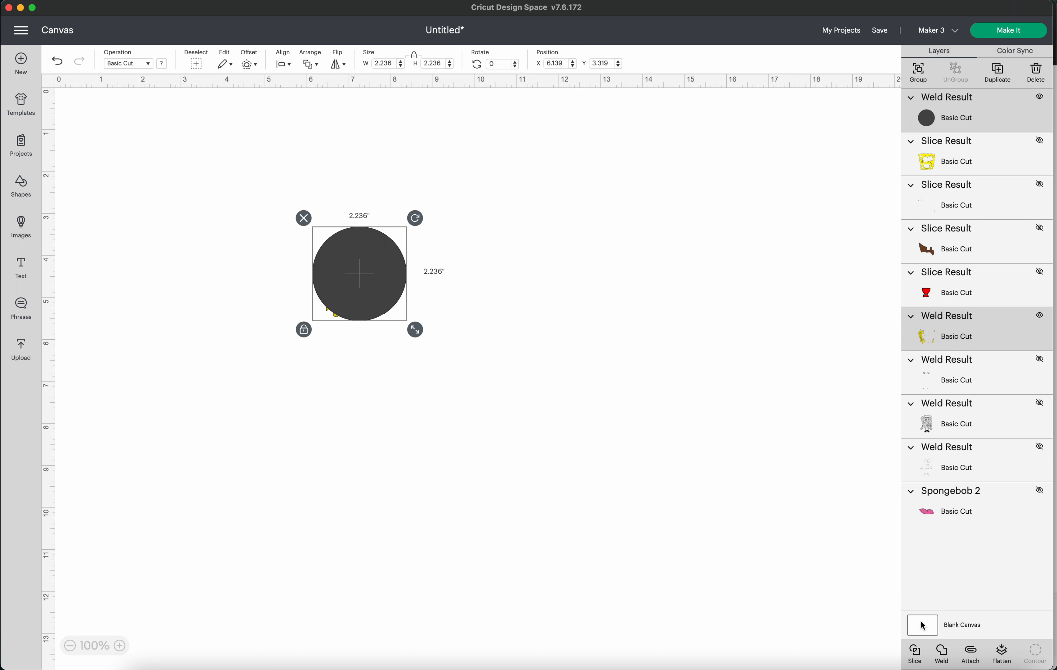
pyautogui.click(917, 653)
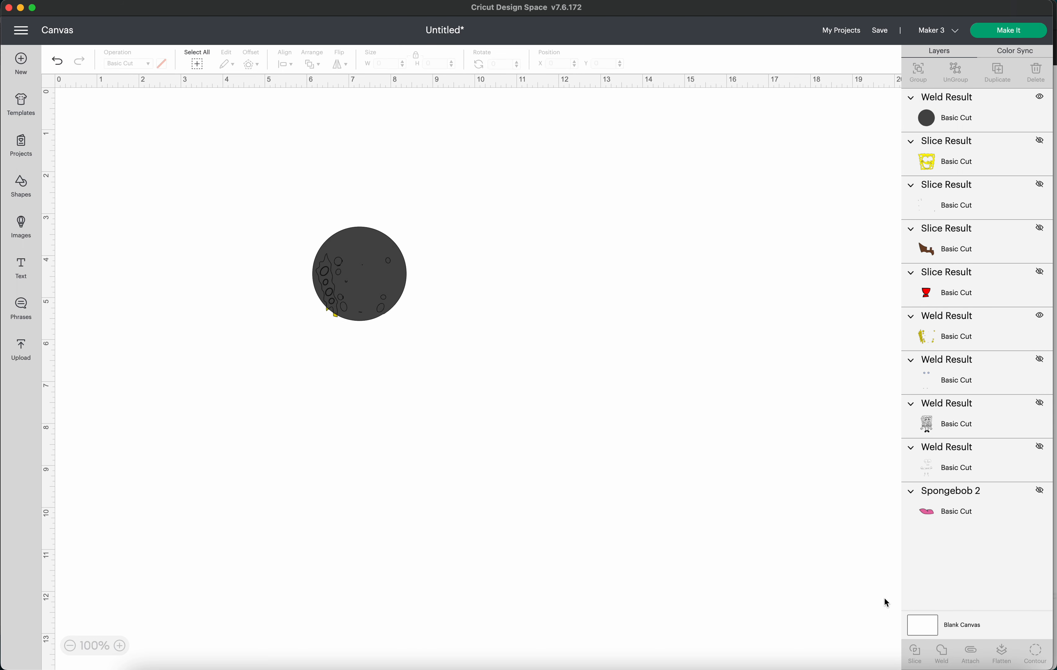
# - Delete the small darker yellow slice pieces sticking out past the circle's lower-left edge
pyautogui.click(337, 323)
pyautogui.click(330, 325)
pyautogui.click(331, 315)
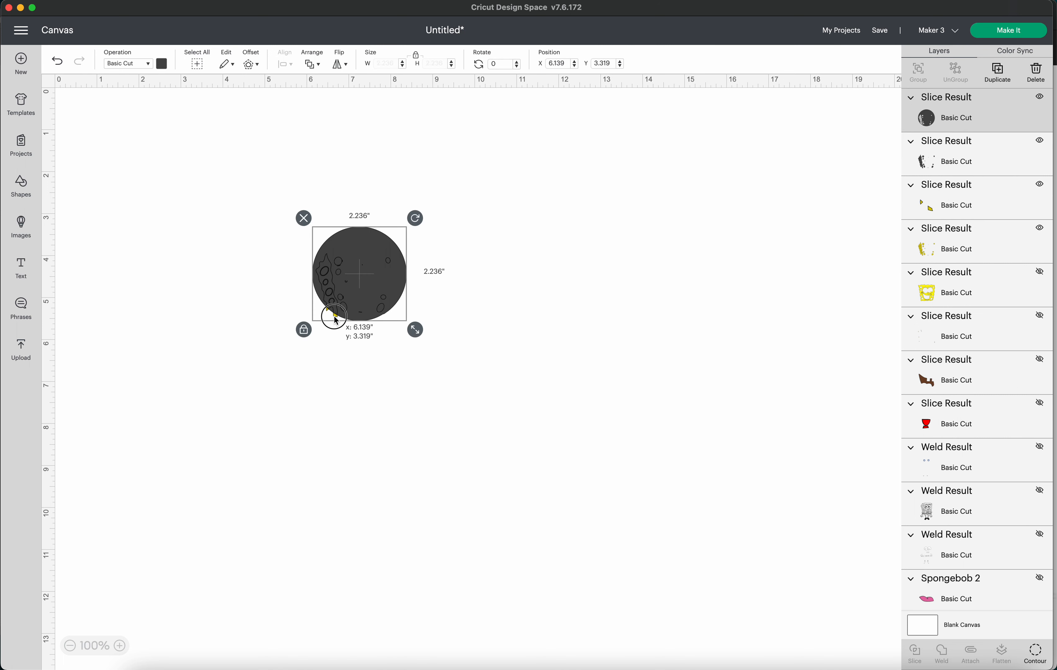
pyautogui.click(335, 333)
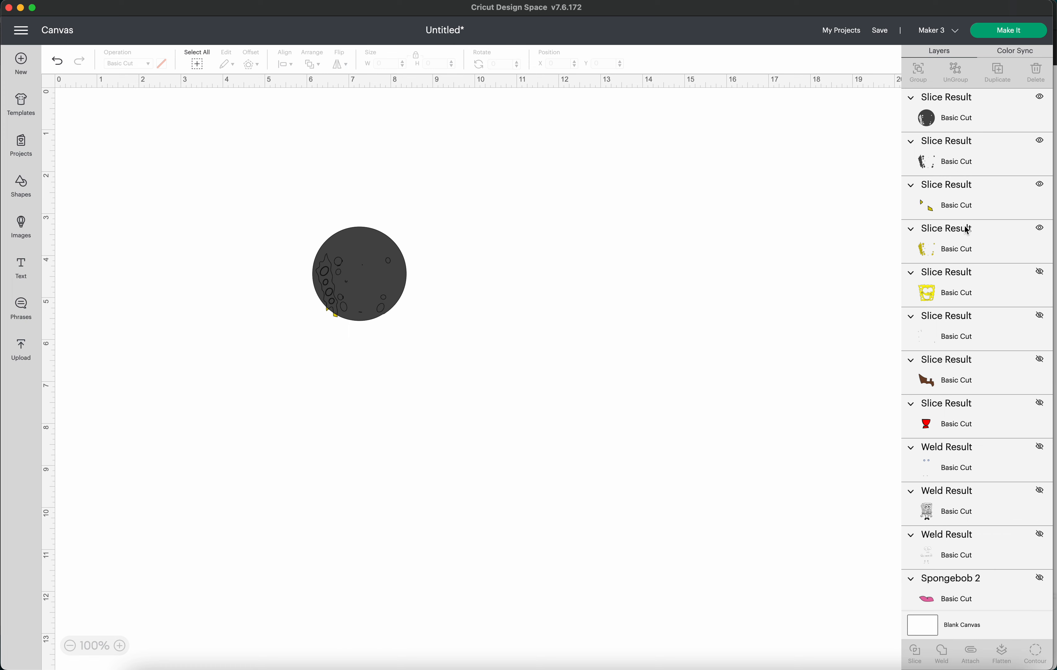
pyautogui.click(962, 214)
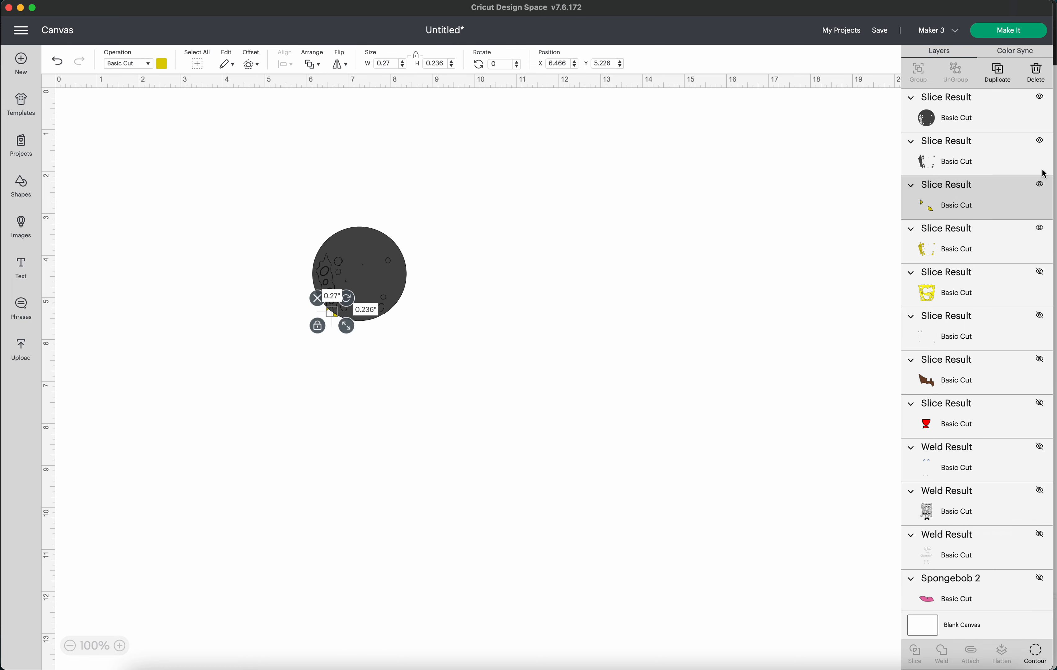
pyautogui.click(1030, 81)
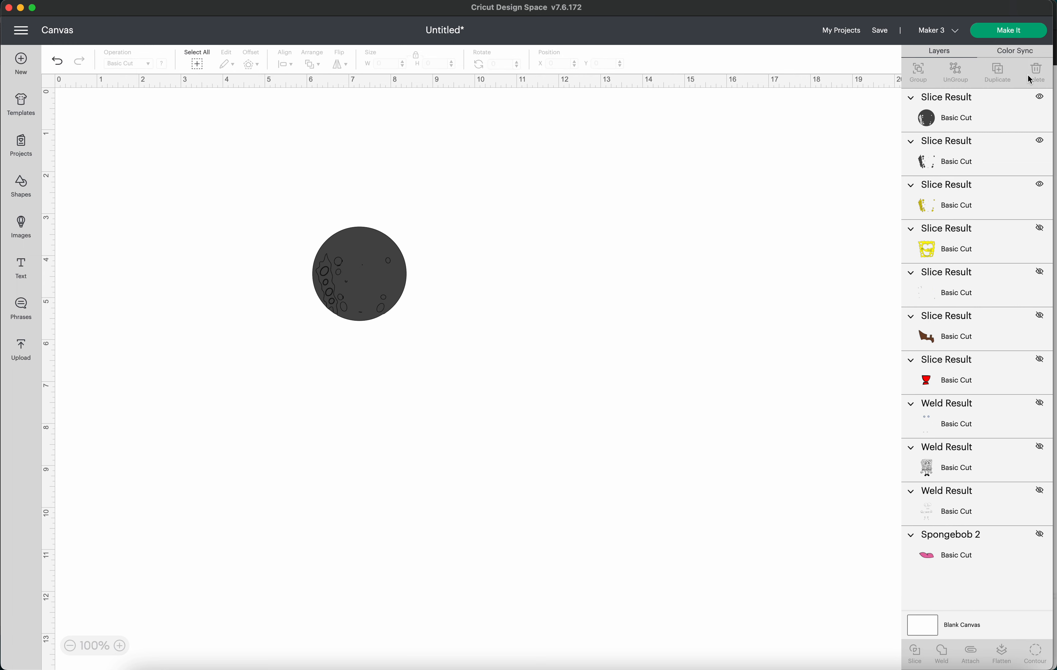
# - Weld the dark side-and-spots cutout back into the circle and hide the remaining darker yellow slice
pyautogui.click(990, 107)
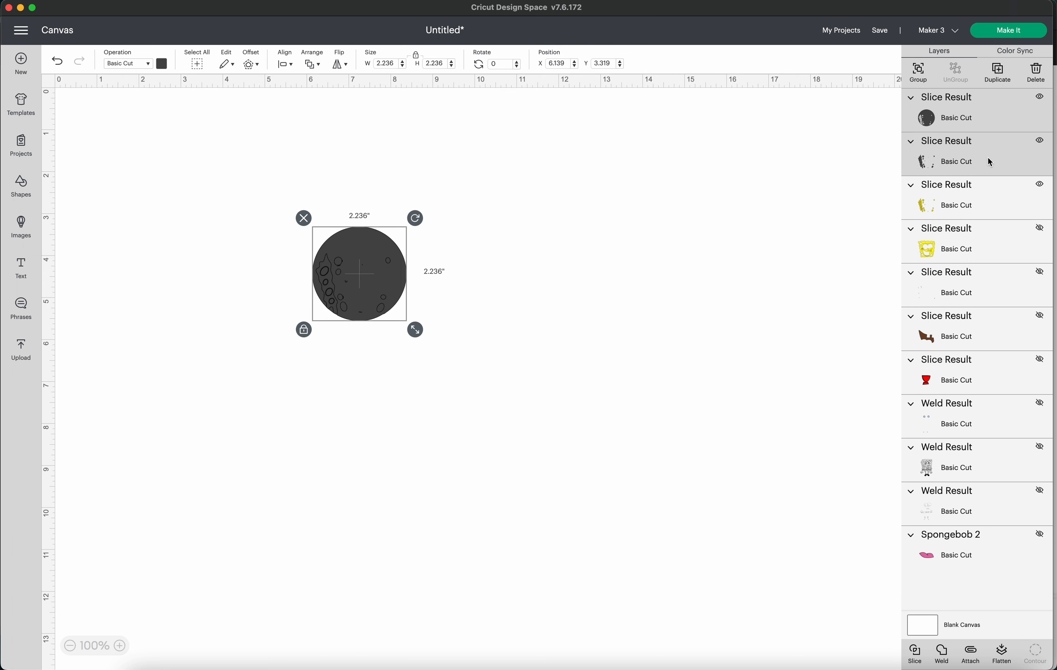
pyautogui.click(948, 652)
pyautogui.click(948, 650)
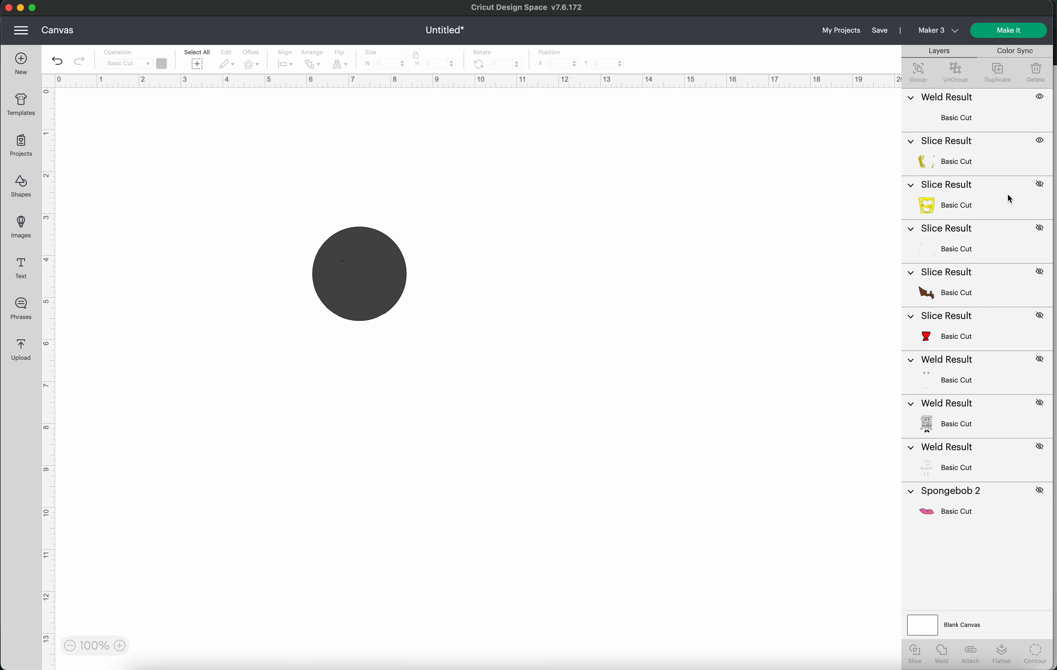
pyautogui.click(1039, 143)
# - Show the hidden blue eye-ring layer, slice it with the circle, and delete the small dashes left below the circle
pyautogui.click(1039, 361)
pyautogui.click(959, 379)
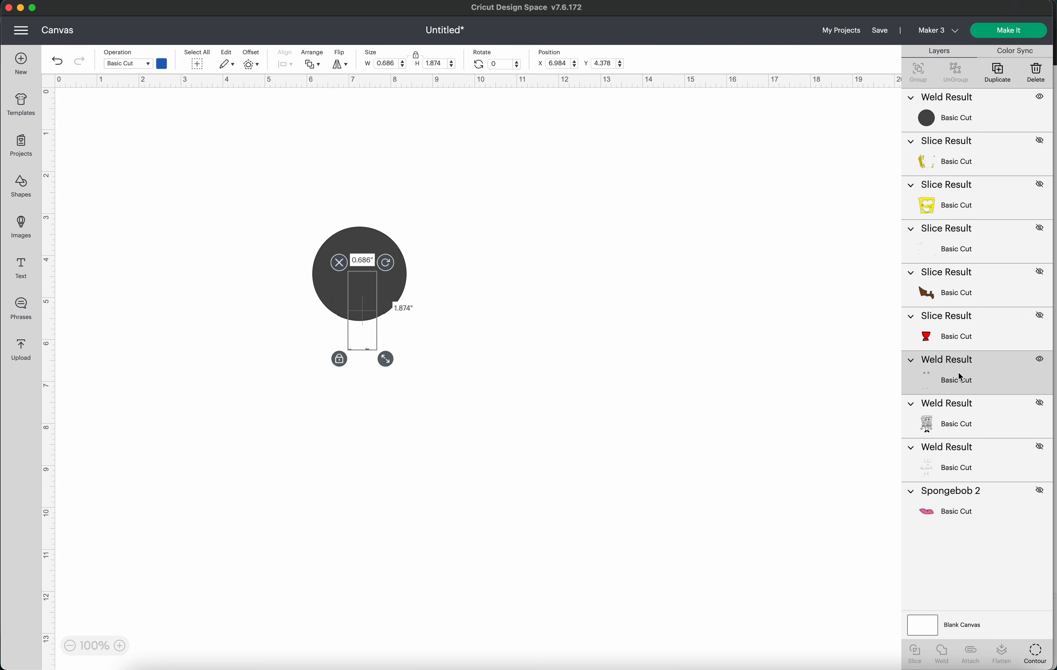
pyautogui.keyDown('shift'); pyautogui.click(968, 120); pyautogui.keyUp('shift')
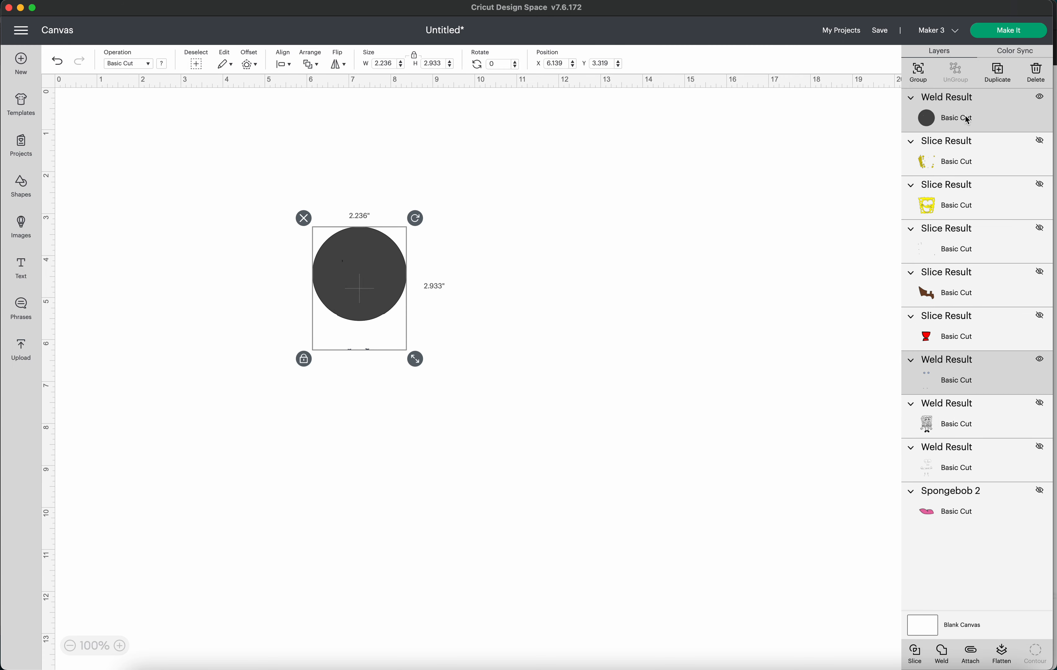
pyautogui.click(915, 653)
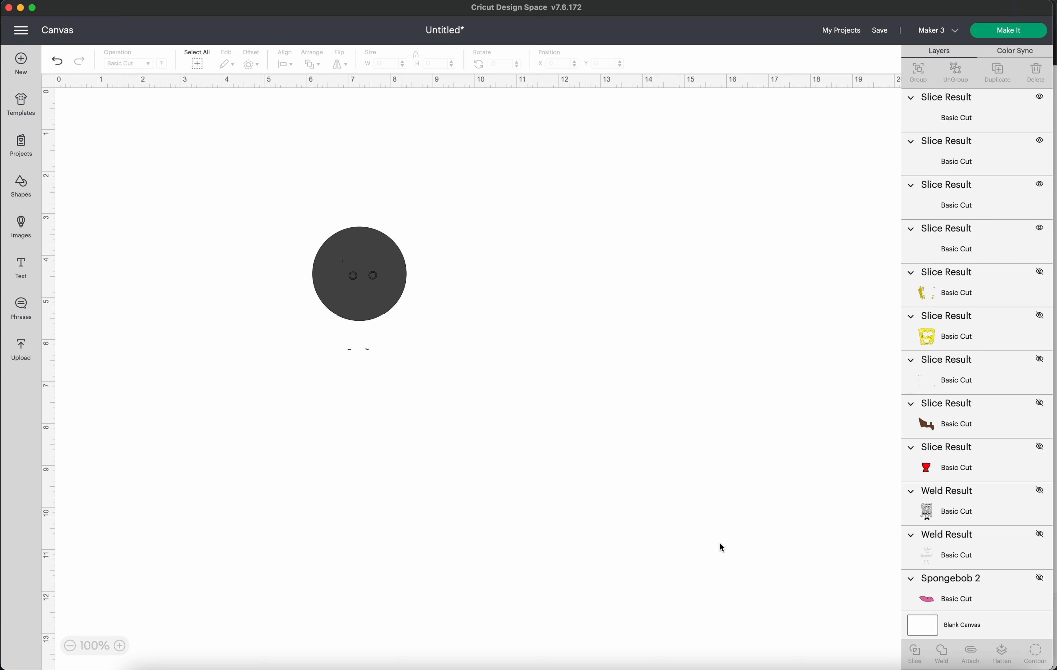
pyautogui.click(369, 354)
pyautogui.click(339, 340)
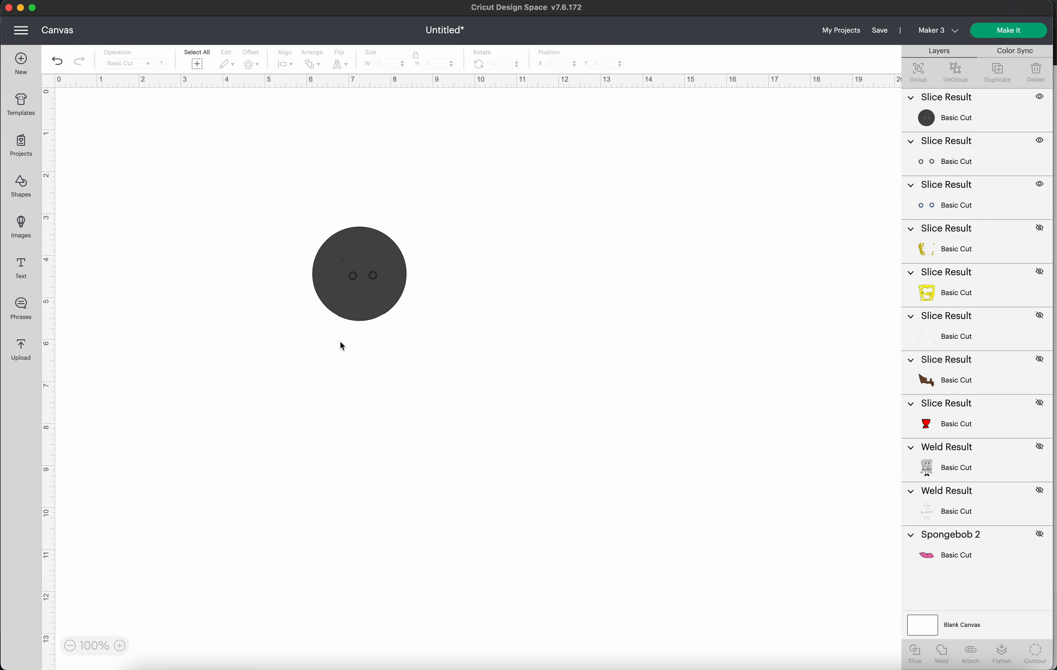
# - Weld the dark eye-ring cutout back into the circle, and switch visibility from the blue eye slice to the black outline layer
pyautogui.click(967, 160)
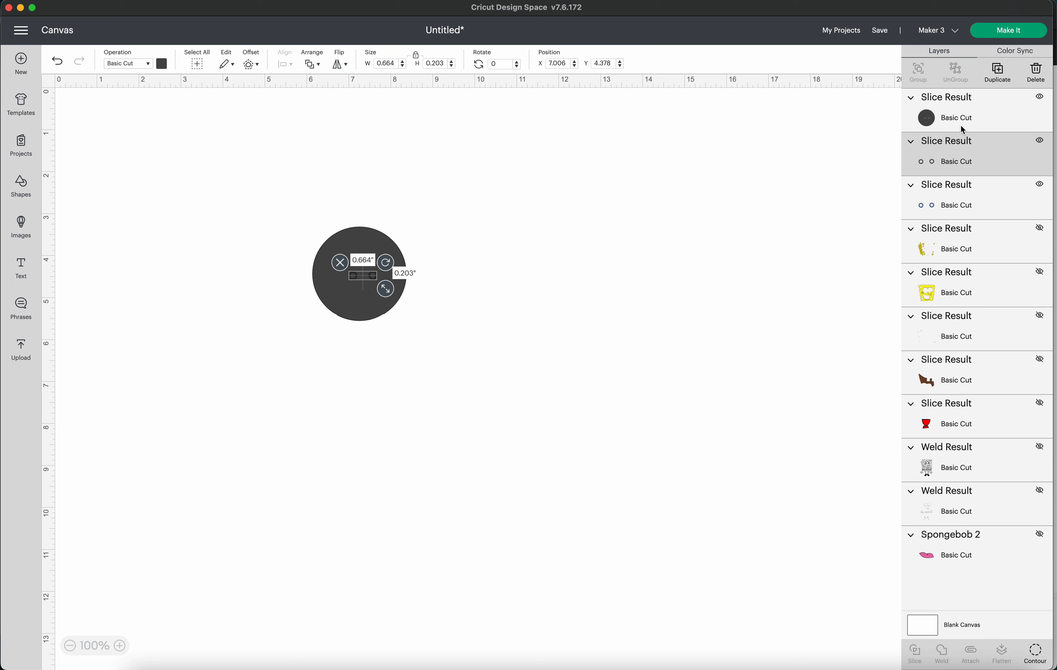
pyautogui.keyDown('shift'); pyautogui.click(962, 132); pyautogui.keyUp('shift')
pyautogui.click(942, 653)
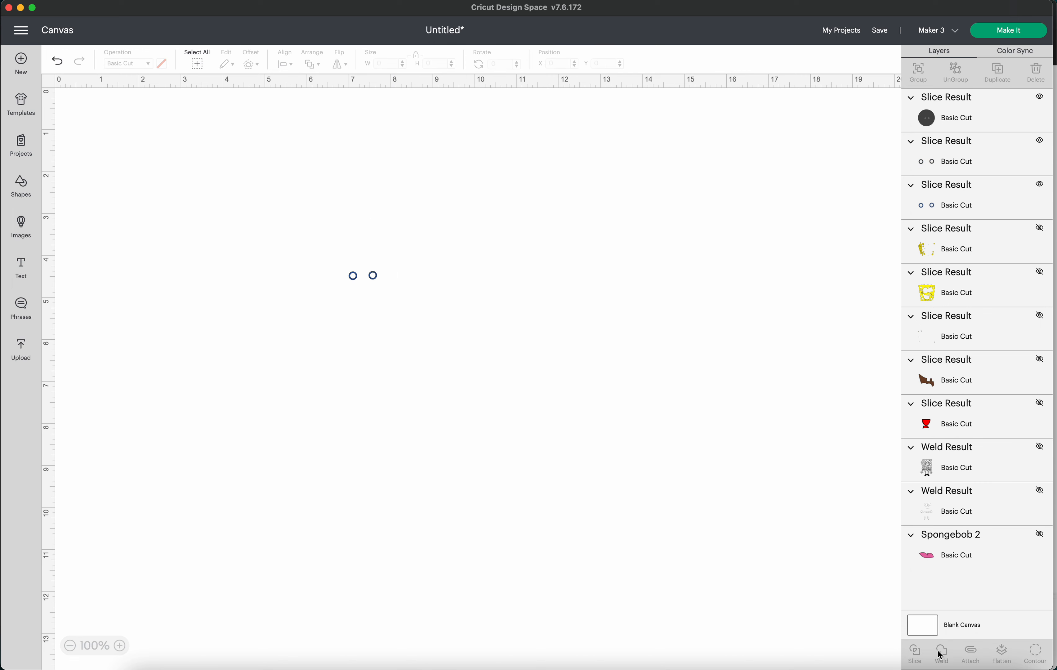
pyautogui.click(1039, 141)
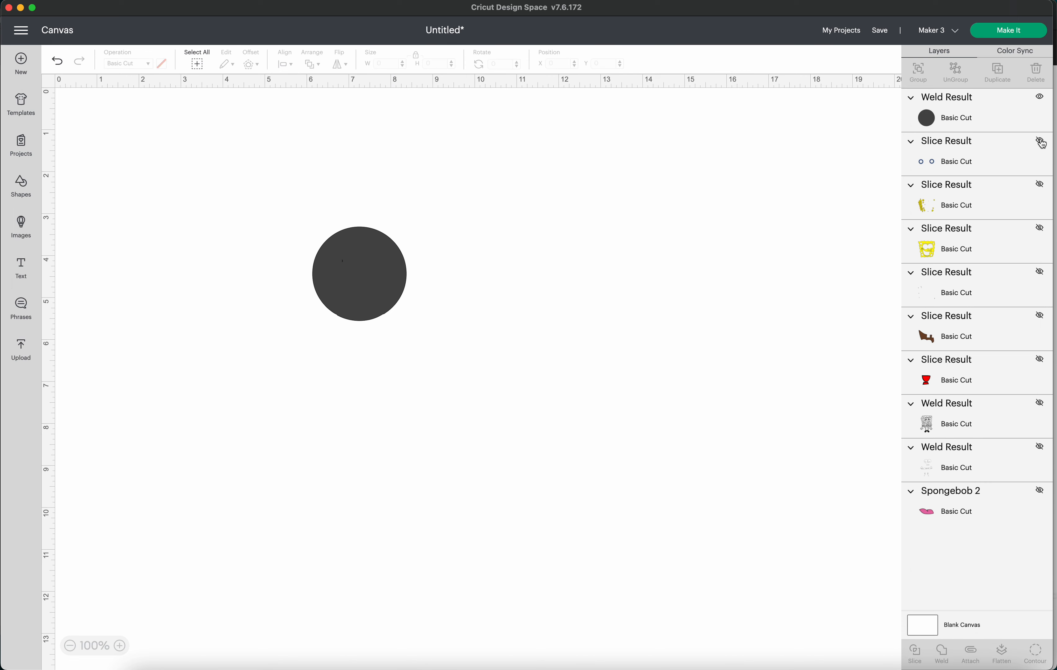
pyautogui.click(1039, 404)
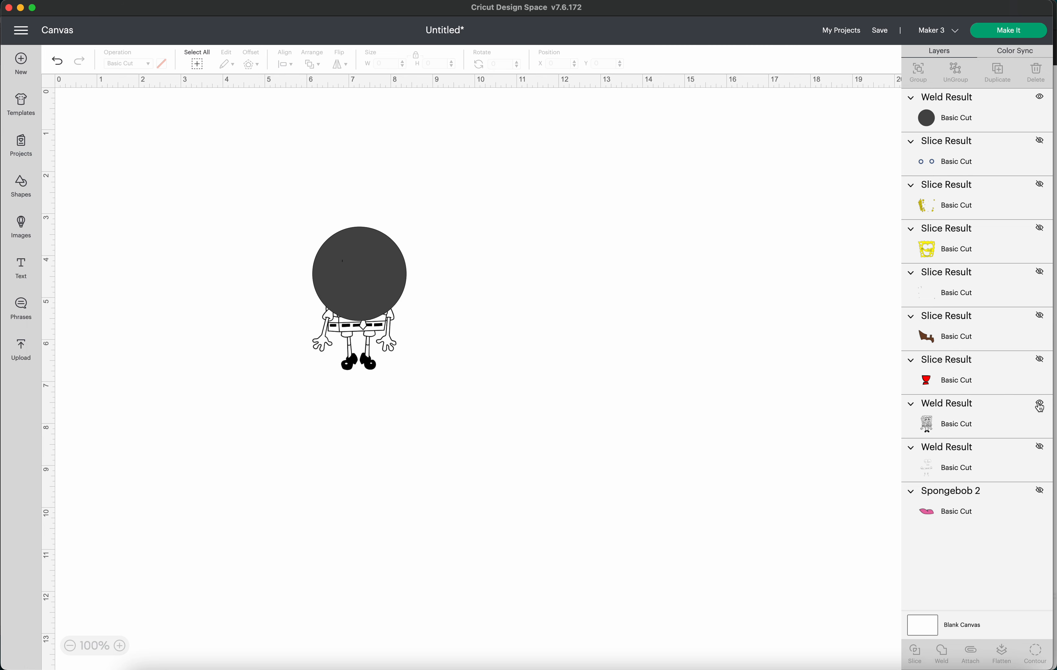
# - Slice the black outline layer with the circle and delete the arms, belt and legs piece outside the circle
pyautogui.click(968, 418)
pyautogui.keyDown('shift'); pyautogui.click(947, 130); pyautogui.keyUp('shift')
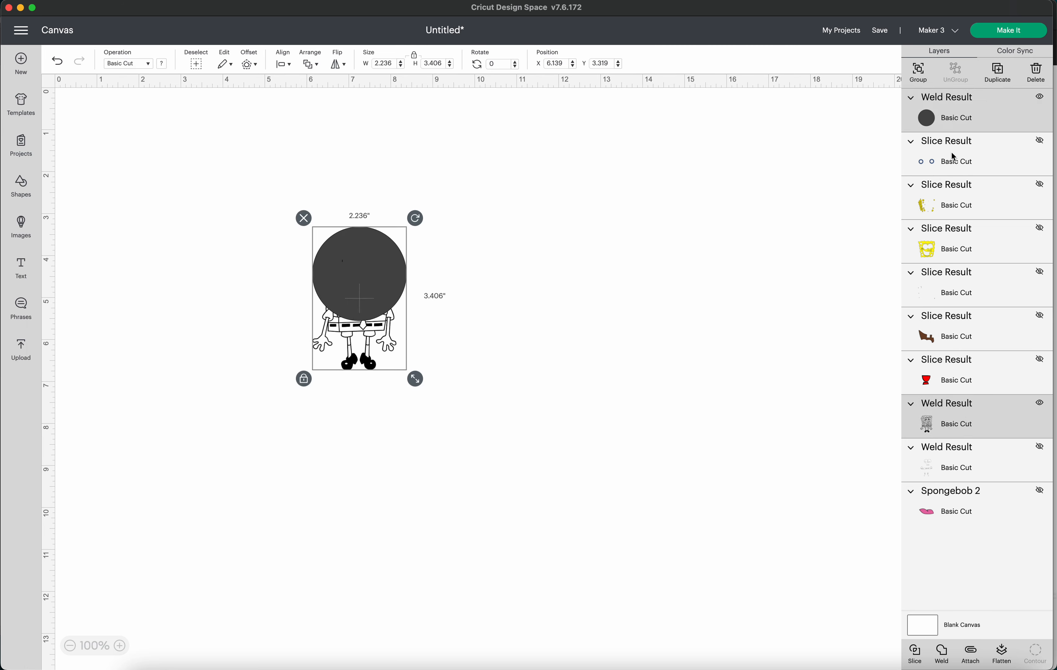
pyautogui.click(916, 654)
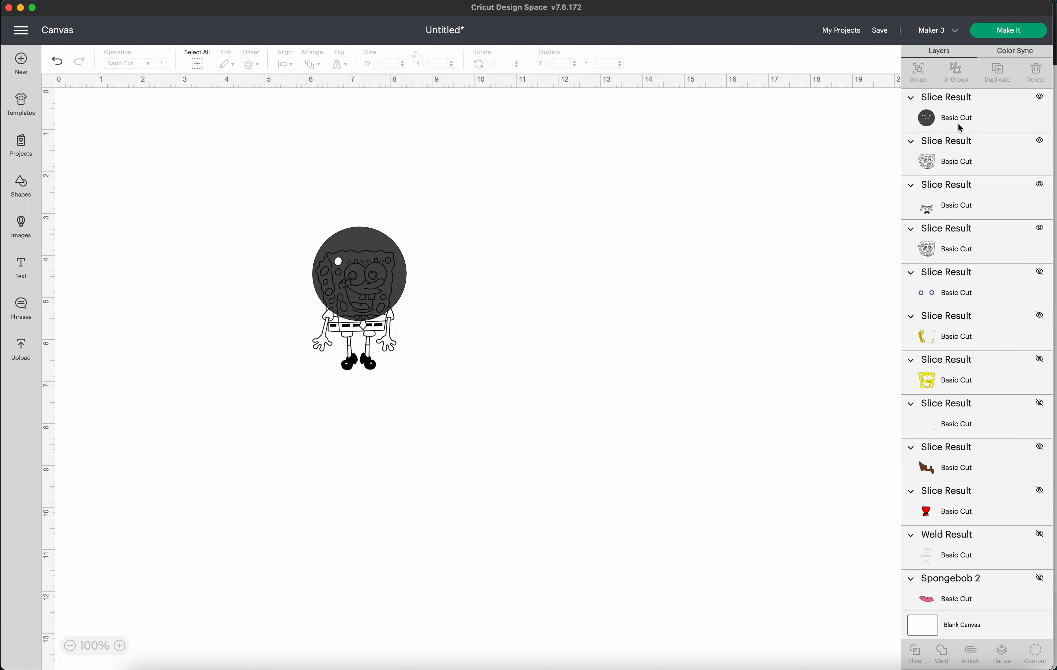
pyautogui.click(371, 357)
pyautogui.press('Delete')
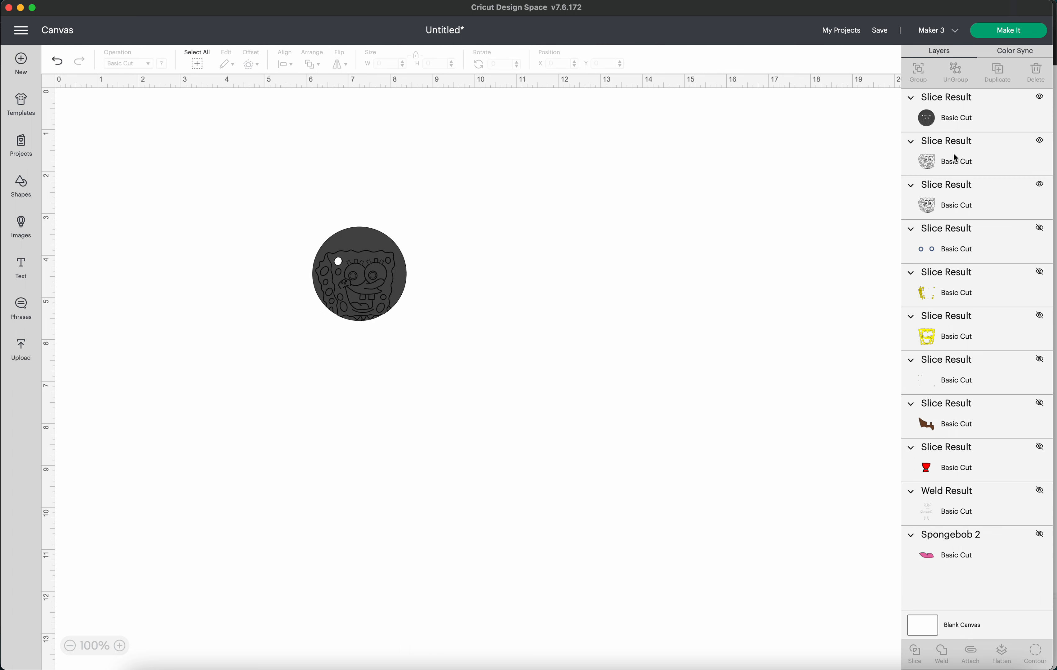
# - Weld the dark outline cutout into the circle and hide the remaining black outline slice
pyautogui.click(959, 127)
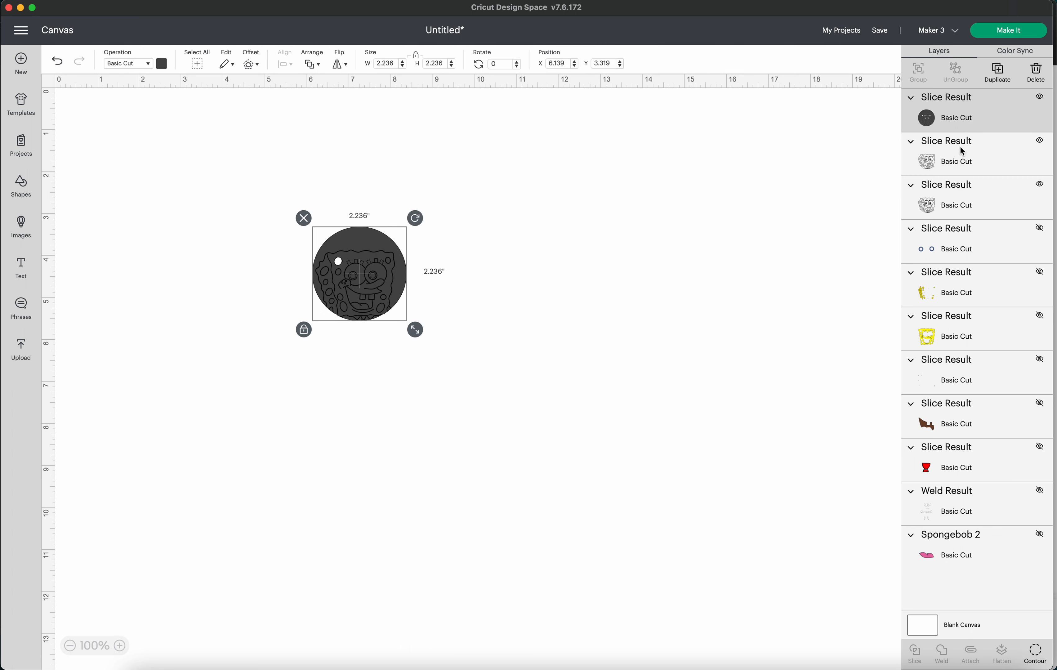
pyautogui.keyDown('shift'); pyautogui.click(964, 161); pyautogui.keyUp('shift')
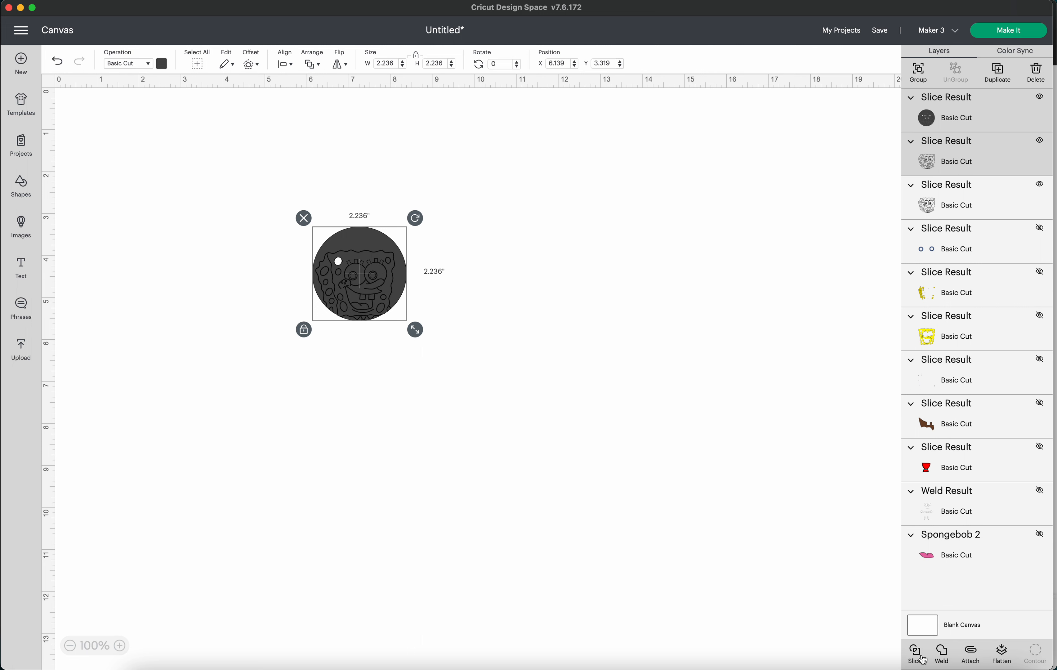
pyautogui.click(948, 653)
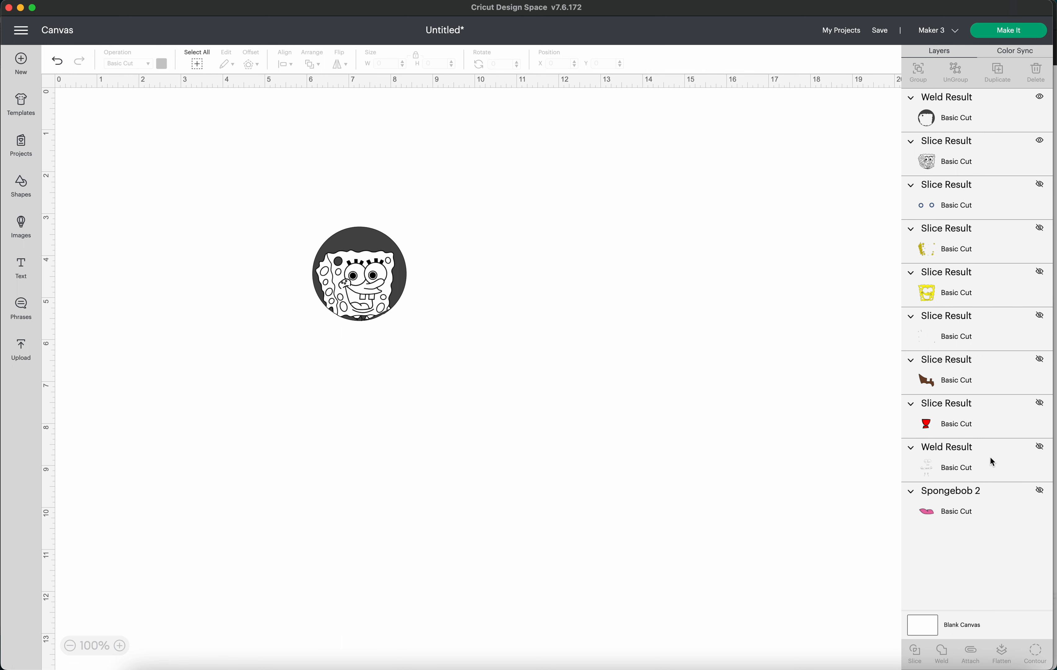
pyautogui.click(1041, 141)
pyautogui.click(1040, 141)
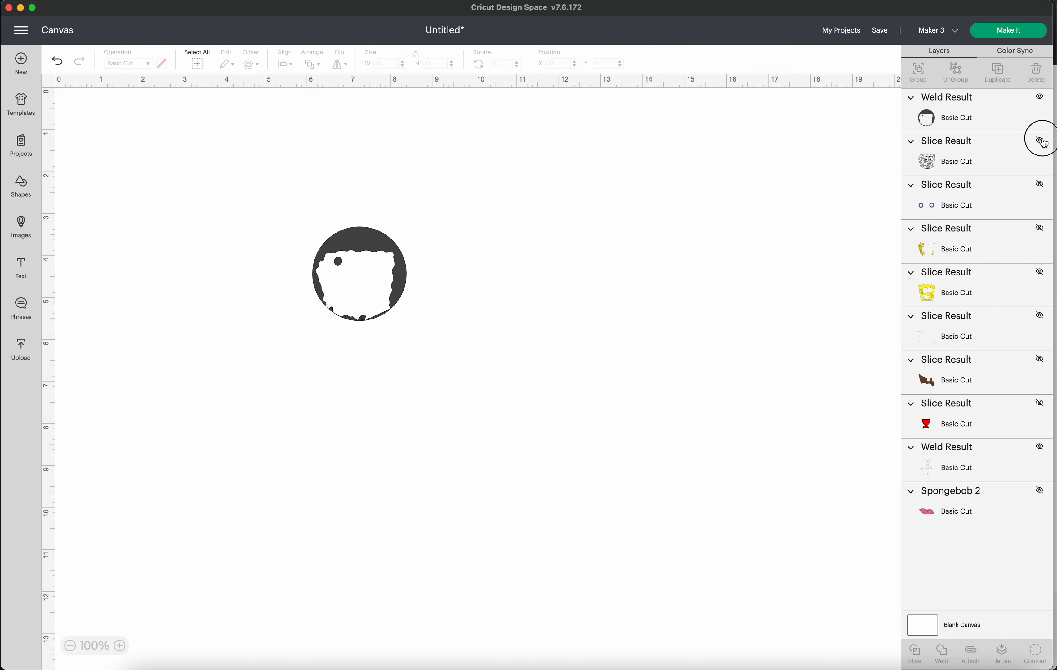
pyautogui.click(1041, 141)
pyautogui.click(1041, 141)
# - Show the faint details layer listed above the pink tongue, and undo everything back to before the black outline was sliced
pyautogui.click(1039, 448)
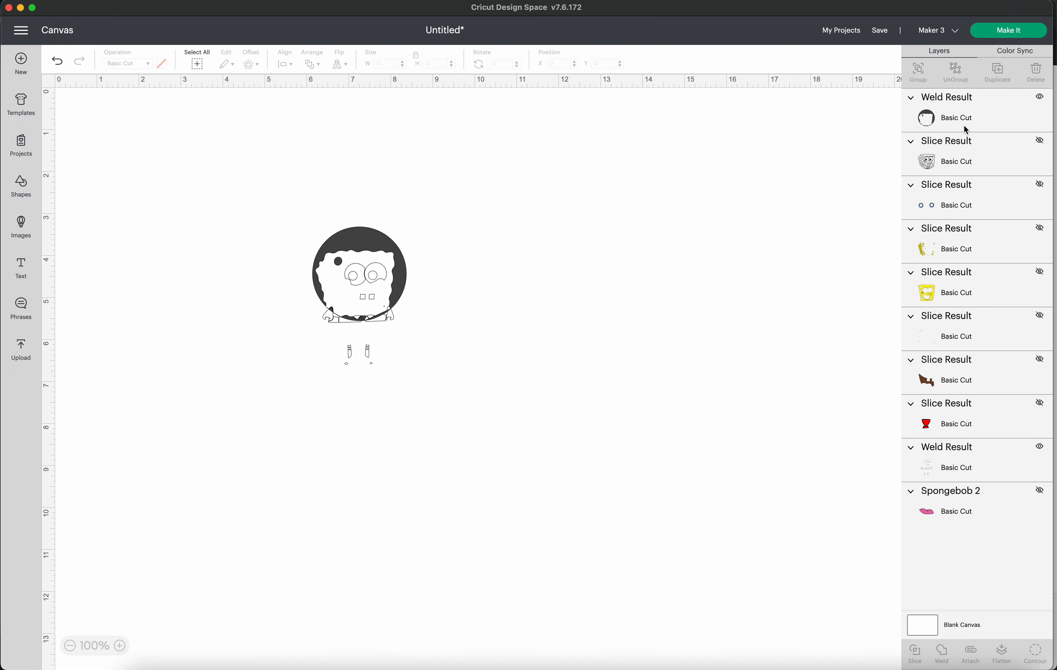
pyautogui.press('super+z')
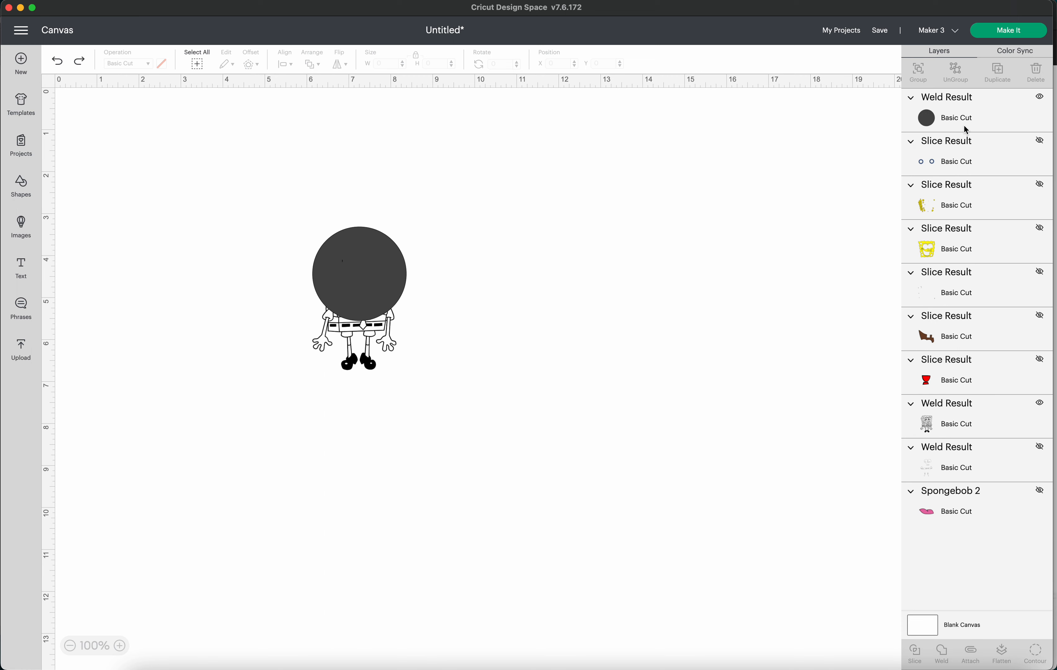
# - Slice the black outline layer with the circle and delete the arms, belt and legs piece outside it
pyautogui.click(964, 126)
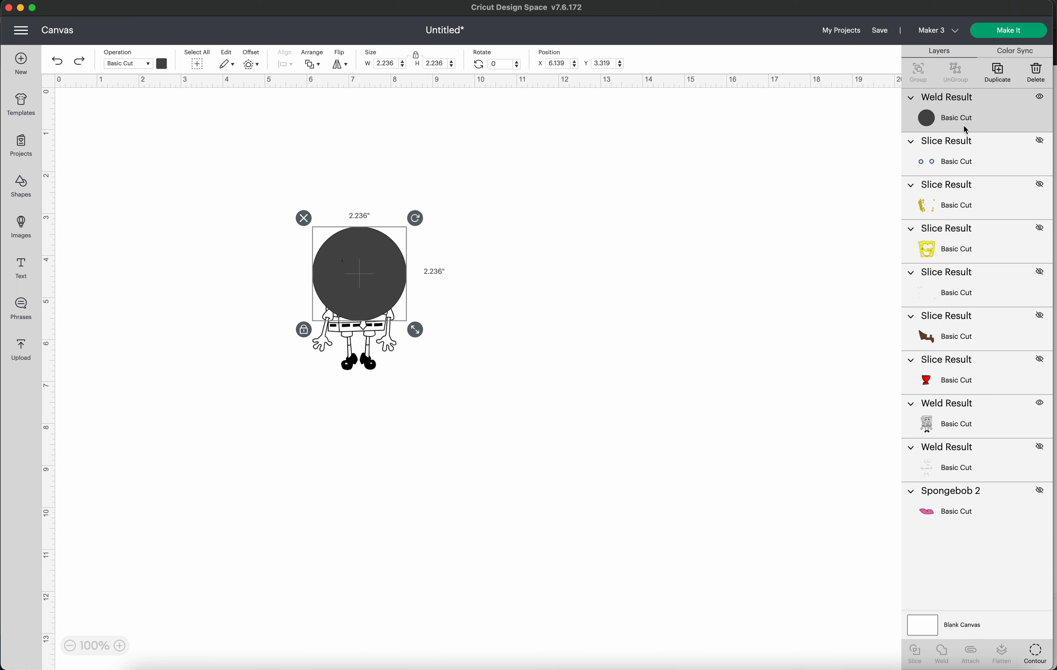
pyautogui.keyDown('shift'); pyautogui.click(970, 426); pyautogui.keyUp('shift')
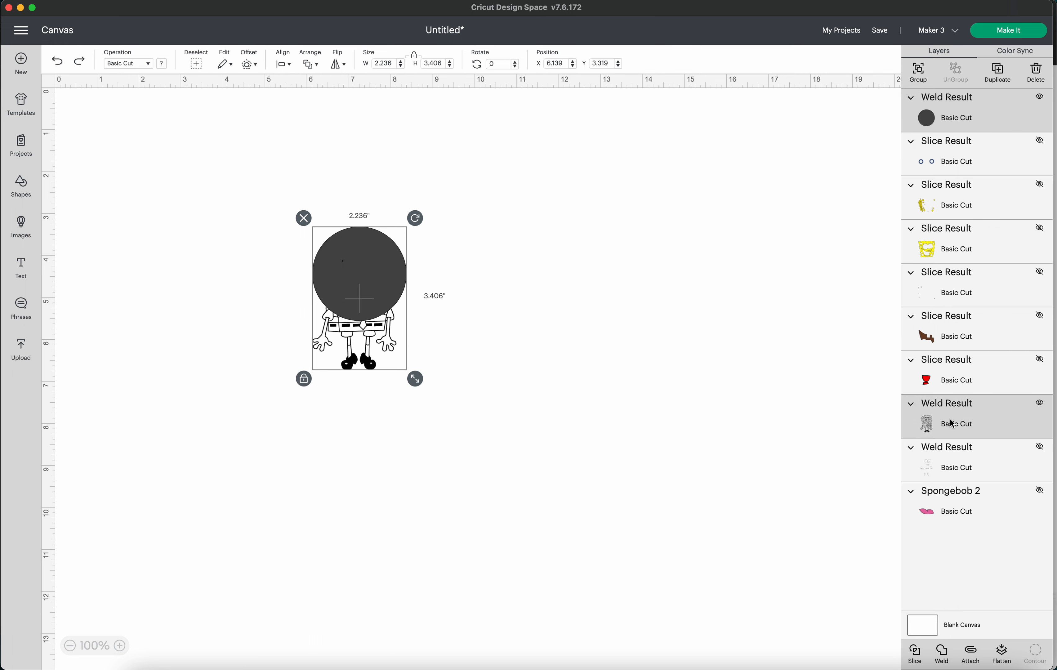
pyautogui.click(916, 656)
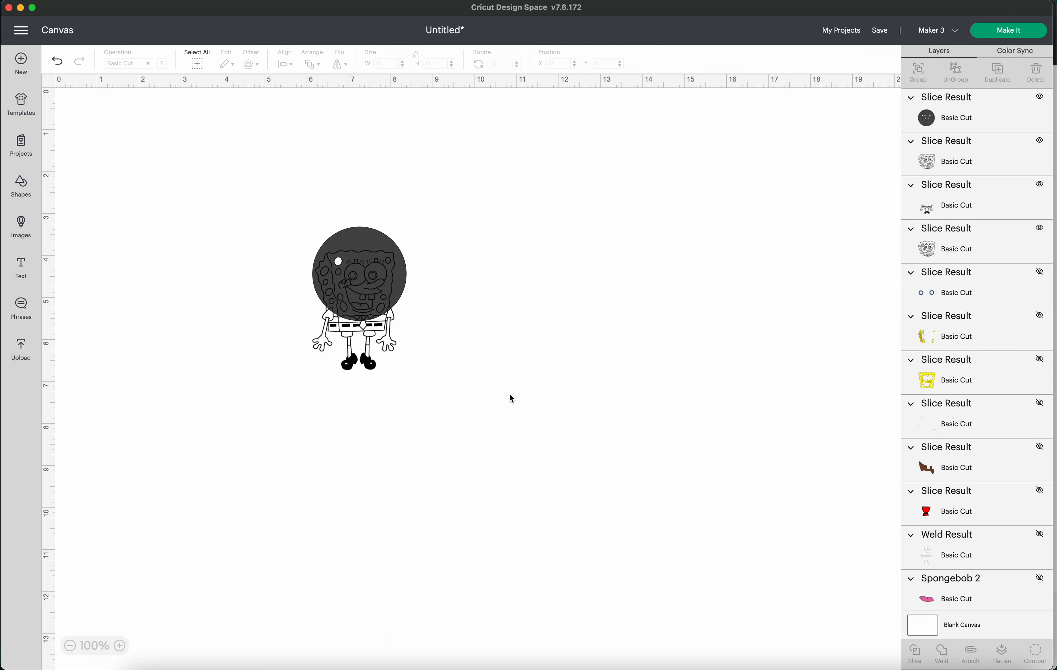
pyautogui.click(367, 369)
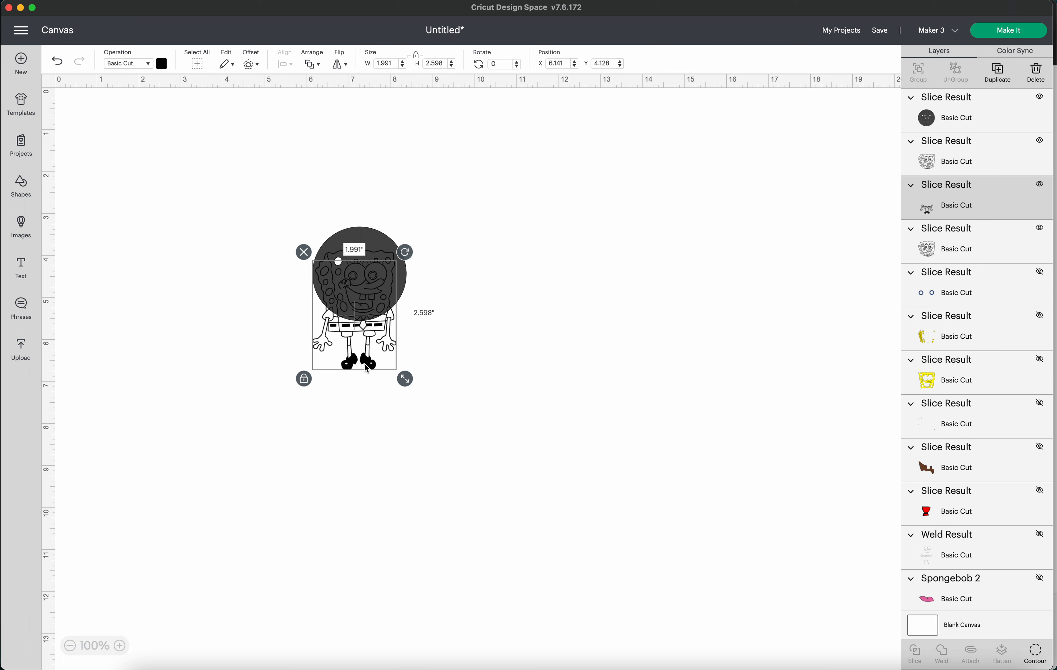
pyautogui.click(304, 253)
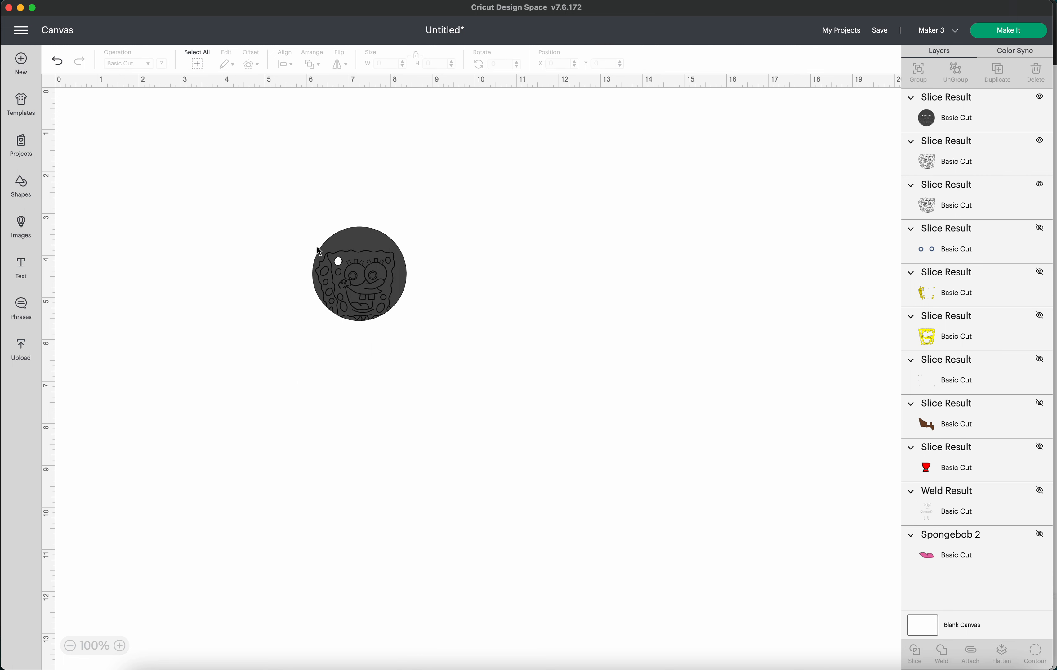
# - Try welding the dark outline cutout into the circle, and undo the weld
pyautogui.click(959, 158)
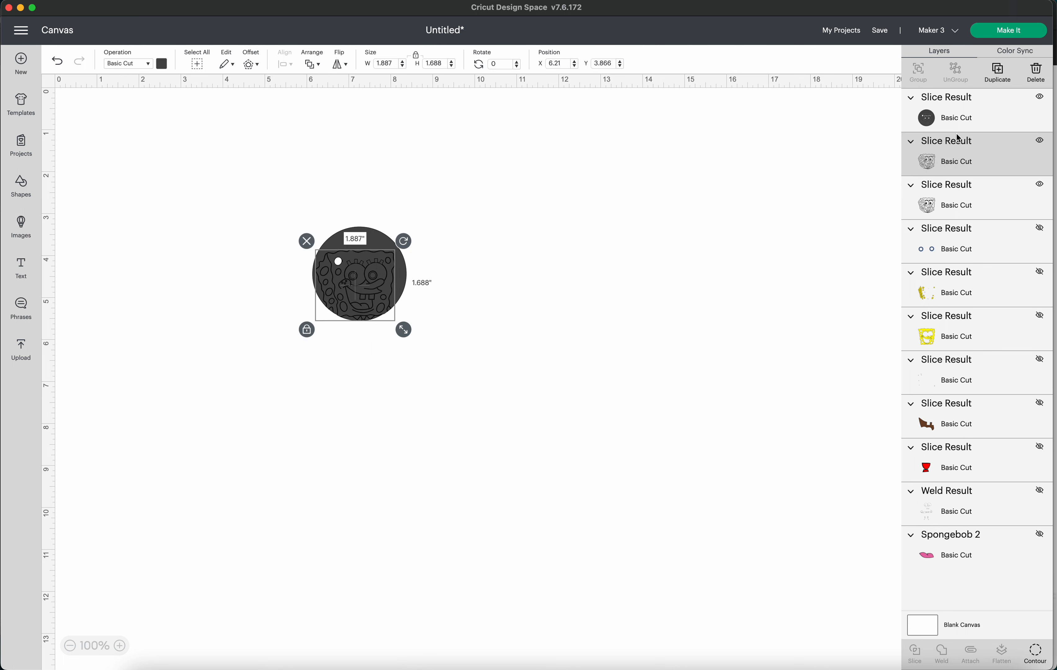
pyautogui.keyDown('shift'); pyautogui.click(958, 126); pyautogui.keyUp('shift')
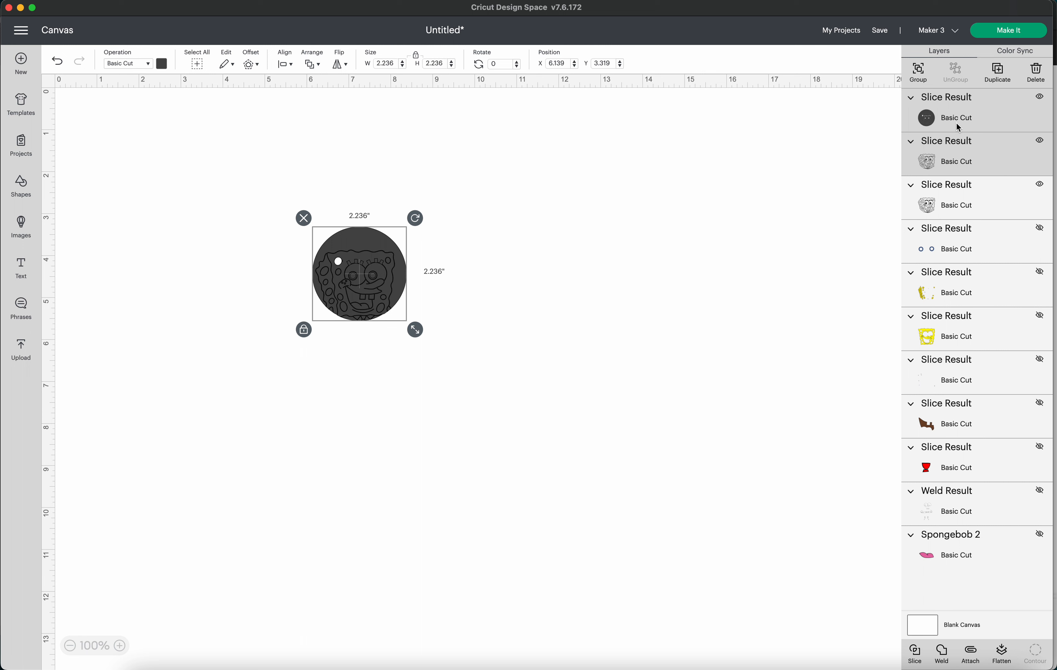
pyautogui.click(943, 663)
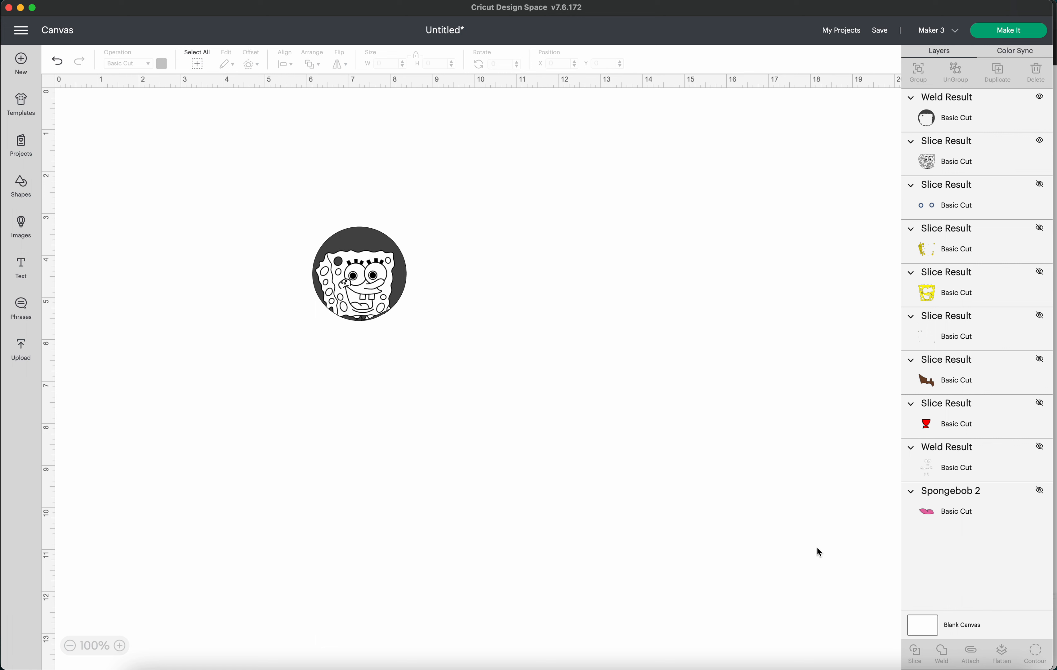
pyautogui.press('super+z')
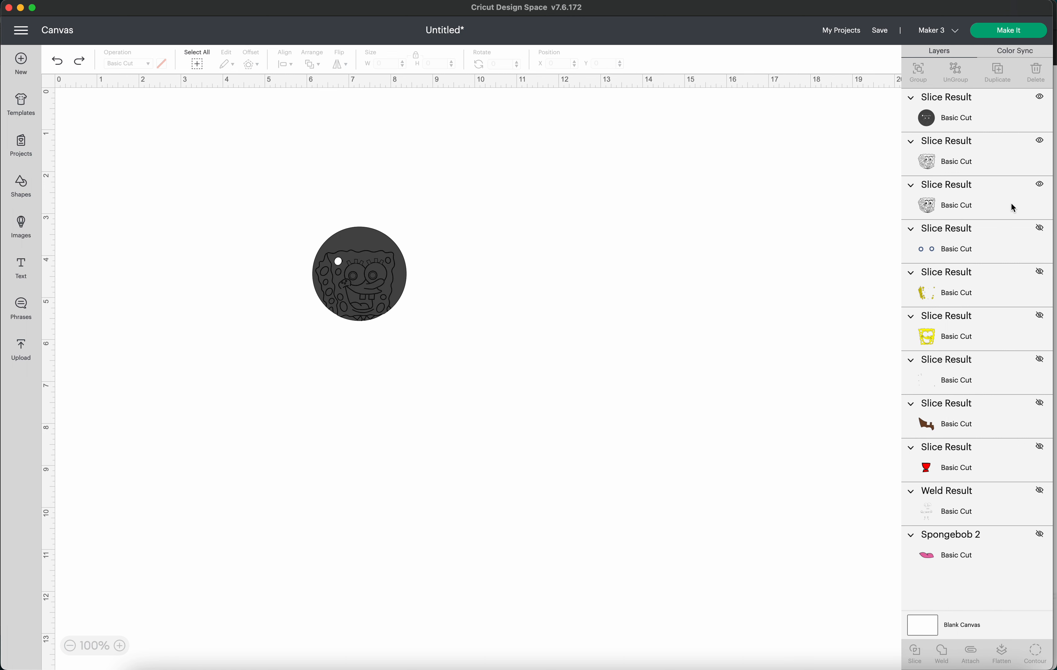
# - Hide the black outline slice, and weld the circle and its dark cutout together after enlarging both to a width of 252 in
pyautogui.click(1038, 187)
pyautogui.click(1039, 186)
pyautogui.moveTo(458, 223); pyautogui.dragTo(300, 359)
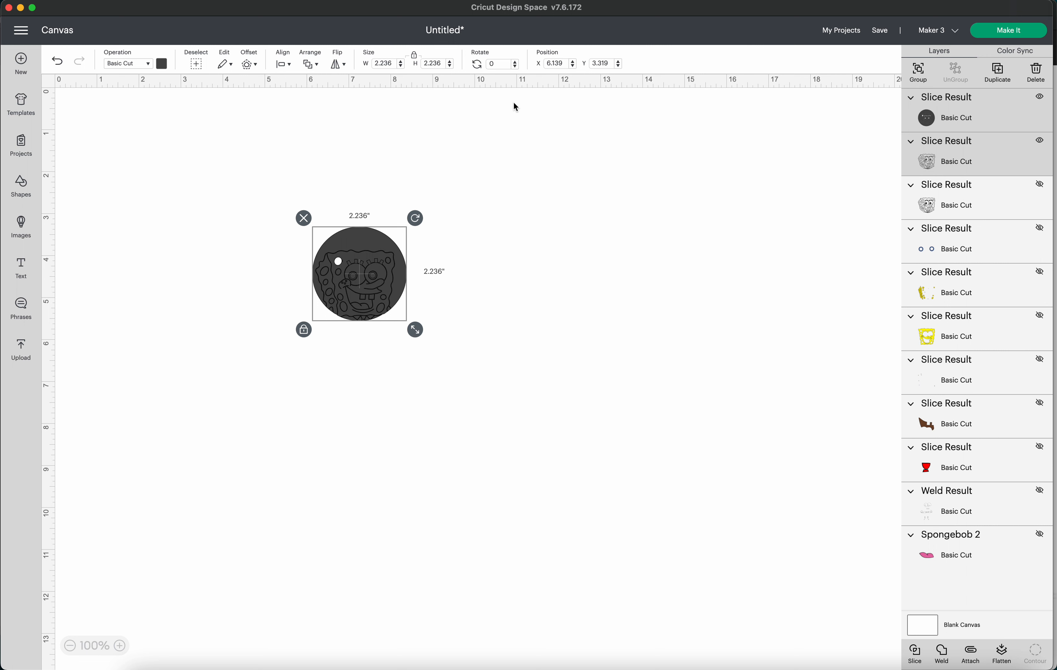
pyautogui.click(387, 64)
pyautogui.write('252')
pyautogui.press('Tab')
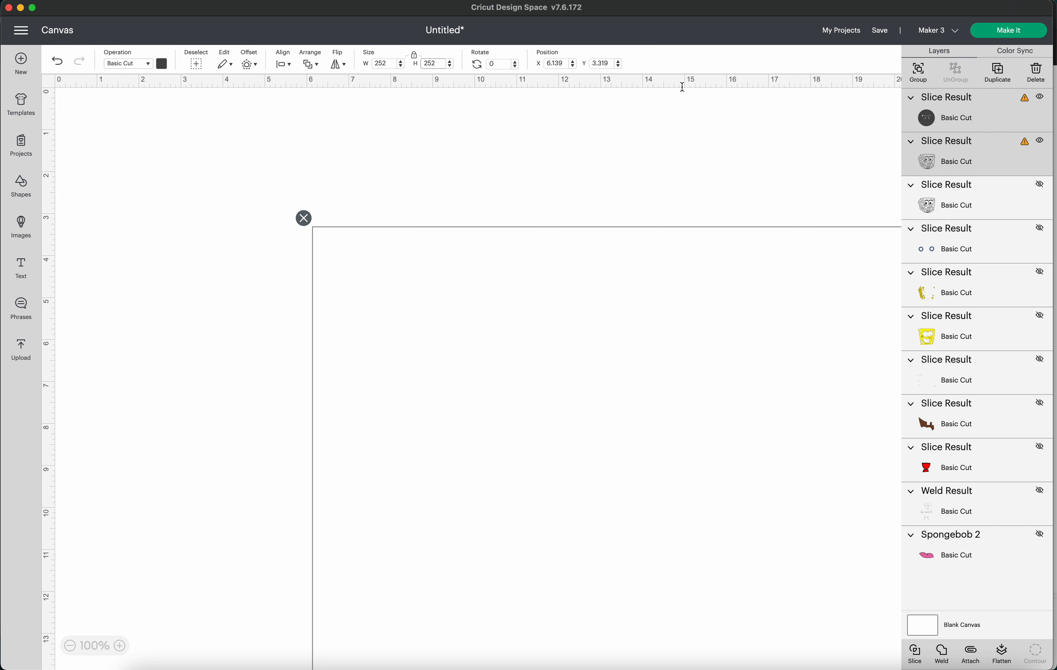
pyautogui.click(942, 660)
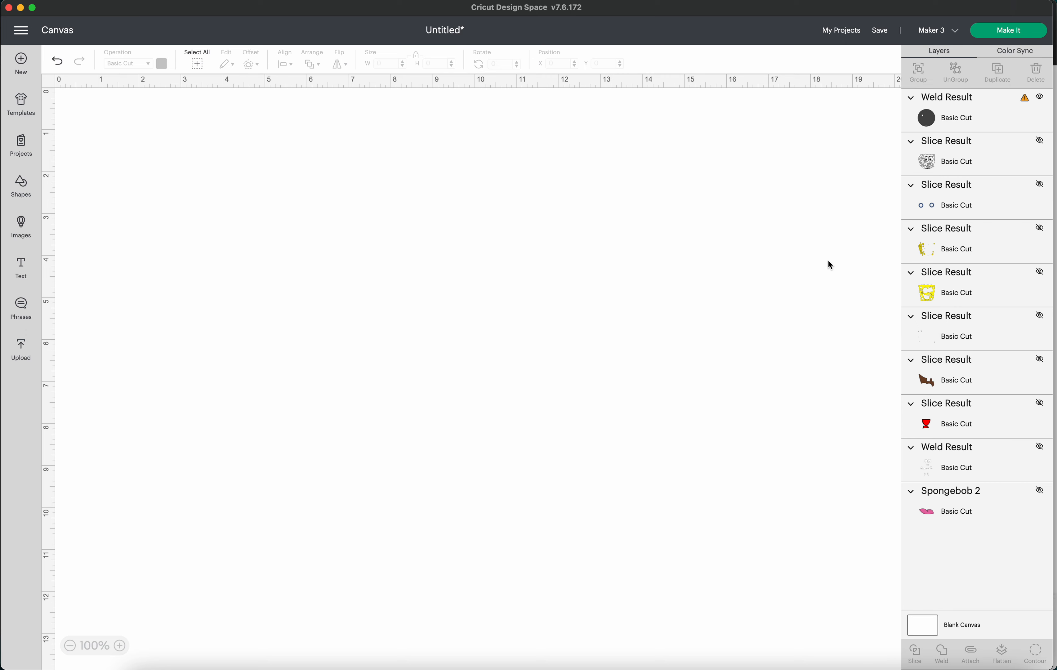
# - Set the enlarged welded circle's width to 2.236 in
pyautogui.click(945, 127)
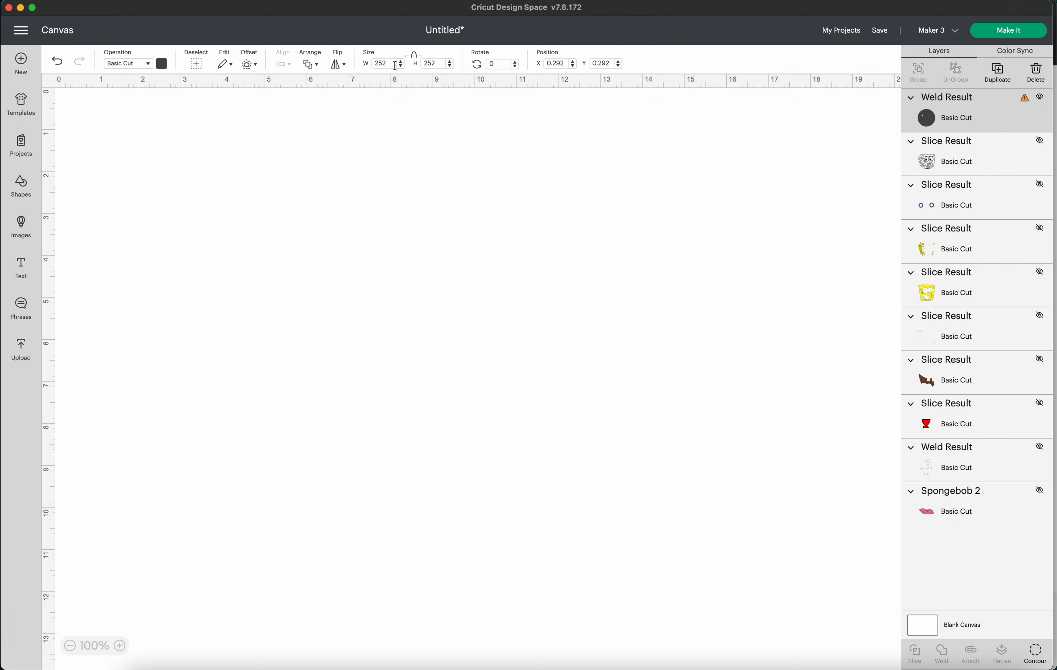
pyautogui.doubleClick(381, 65)
pyautogui.write('2')
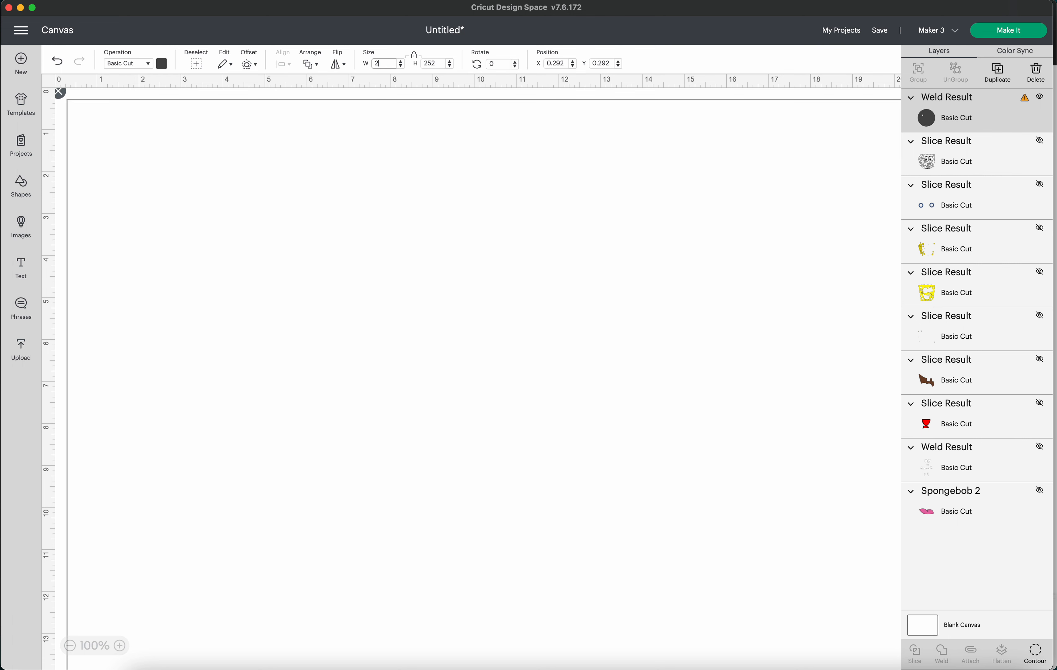
pyautogui.write('.236')
pyautogui.press('Return')
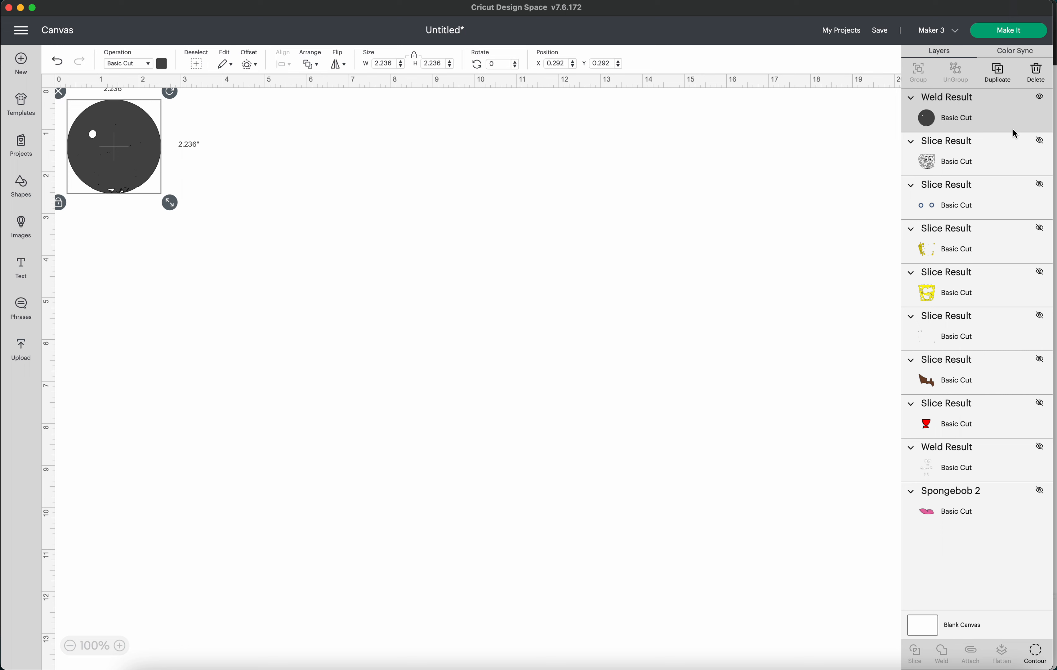
# - Show the black outline slice and add a new basic circle with a width of 2.236 in
pyautogui.click(1041, 143)
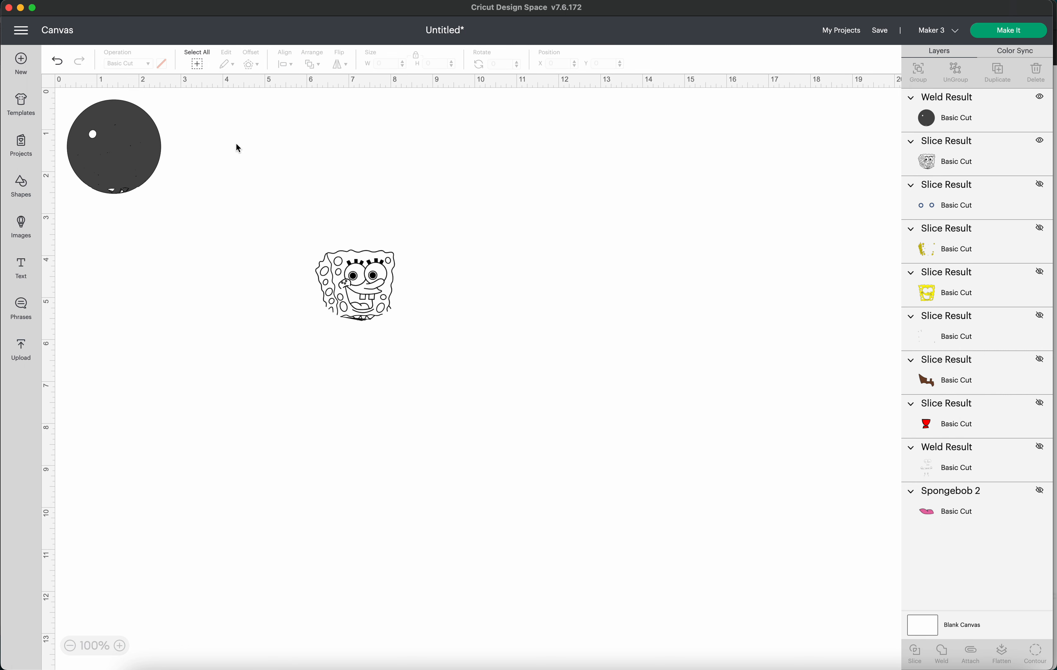
pyautogui.click(127, 159)
pyautogui.click(26, 200)
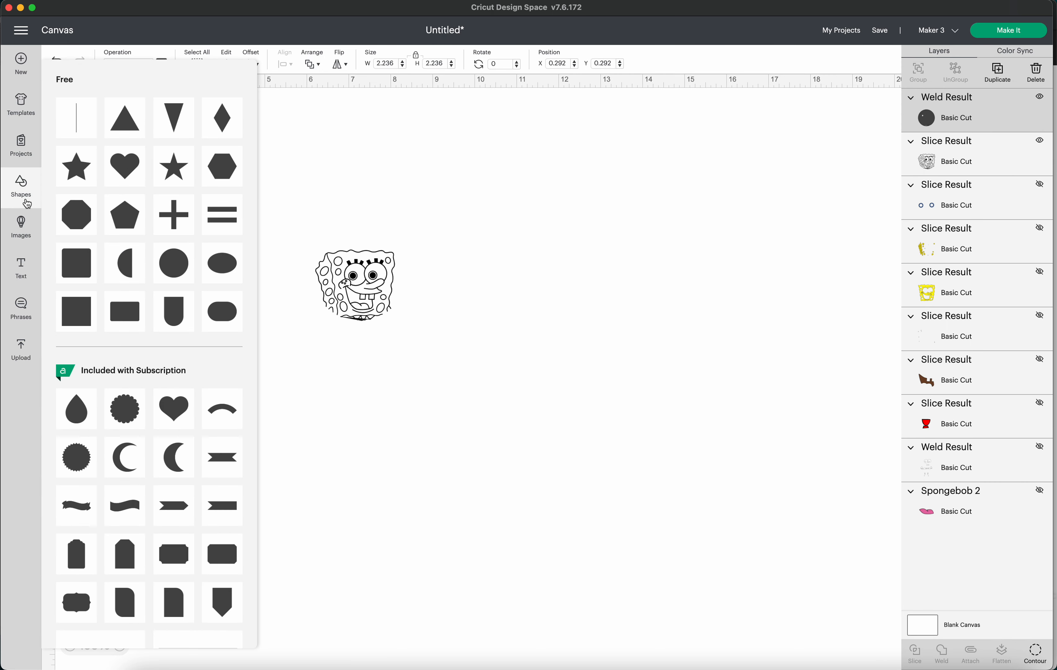
pyautogui.click(176, 268)
pyautogui.moveTo(117, 149); pyautogui.dragTo(169, 246)
pyautogui.click(381, 63)
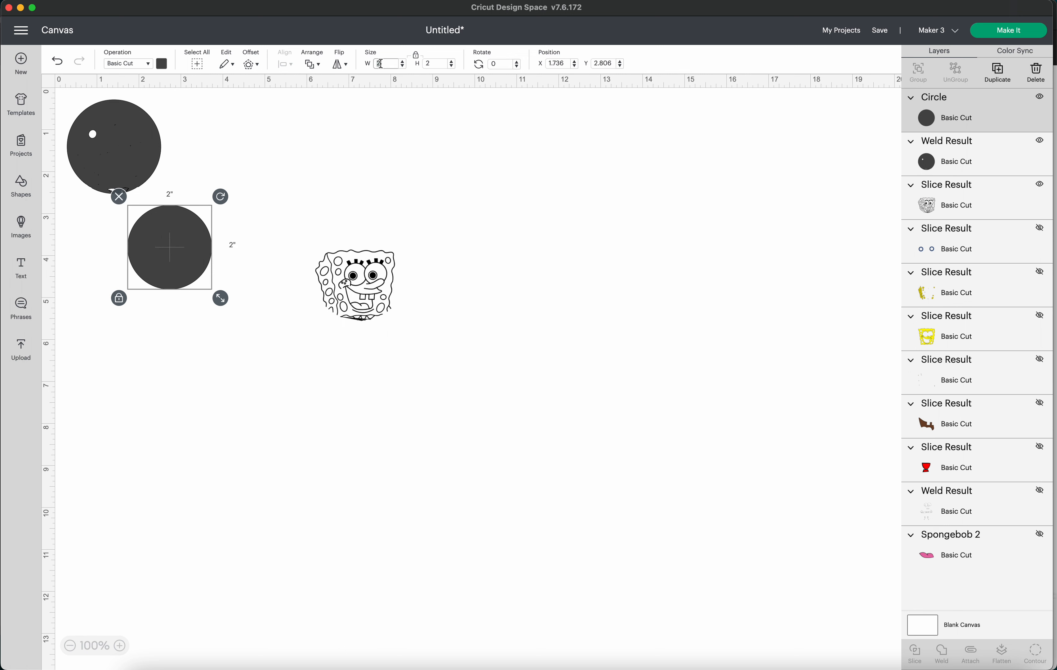
pyautogui.write('2.236')
pyautogui.press('Tab')
# - Replace the flawed welded circle with the new one, placed over the face at X 6.139, Y 3.319, and hide the black outline slice
pyautogui.click(163, 135)
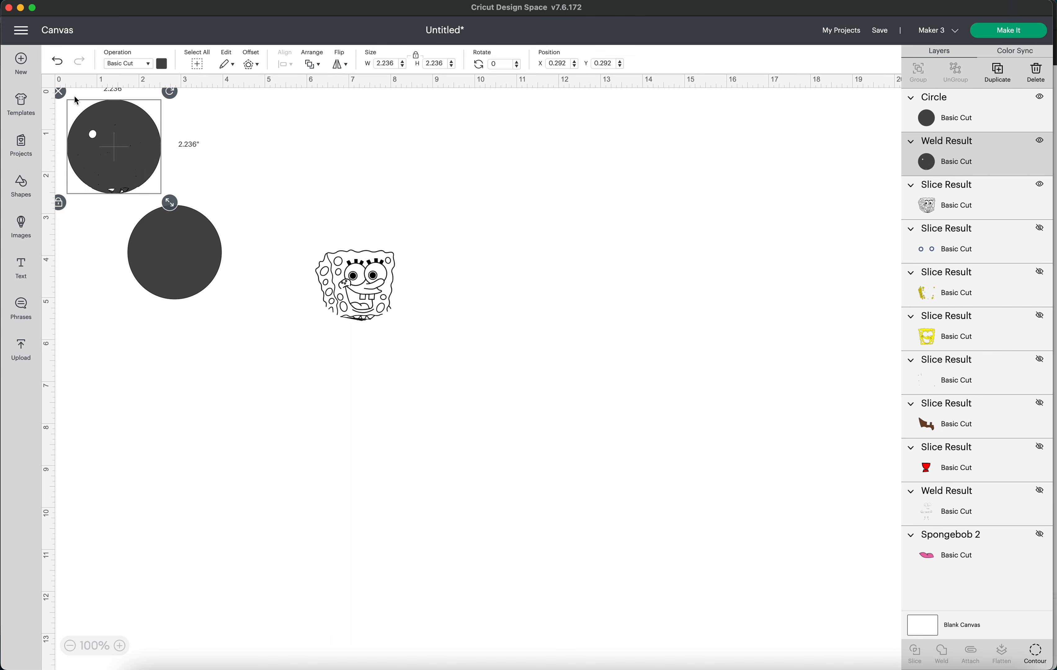
pyautogui.click(65, 97)
pyautogui.moveTo(157, 240); pyautogui.dragTo(346, 266)
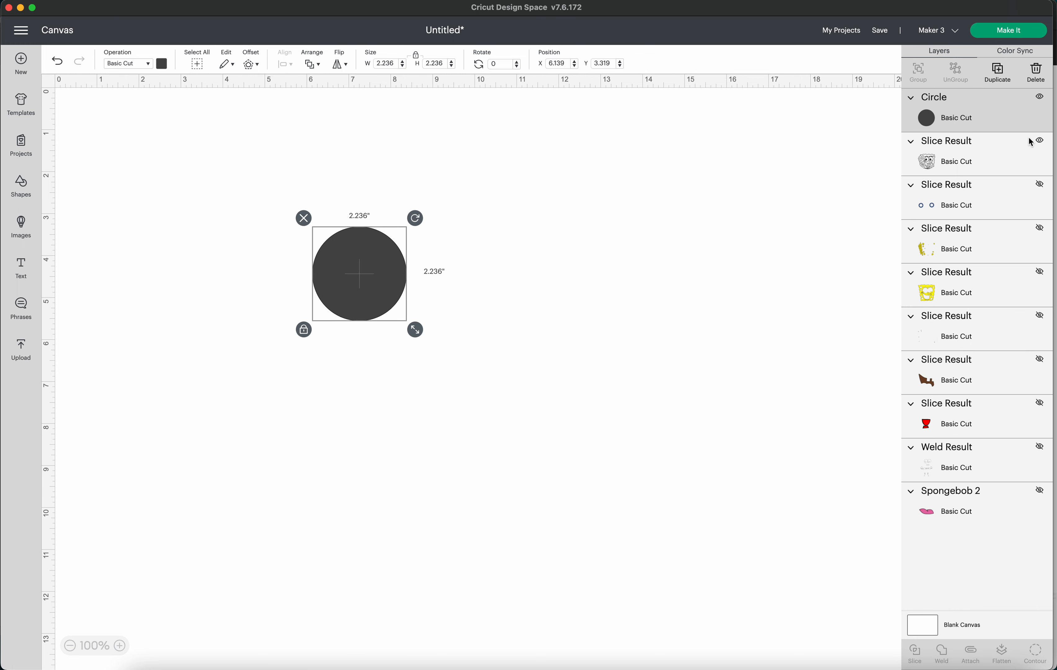
pyautogui.click(1040, 140)
pyautogui.click(1003, 123)
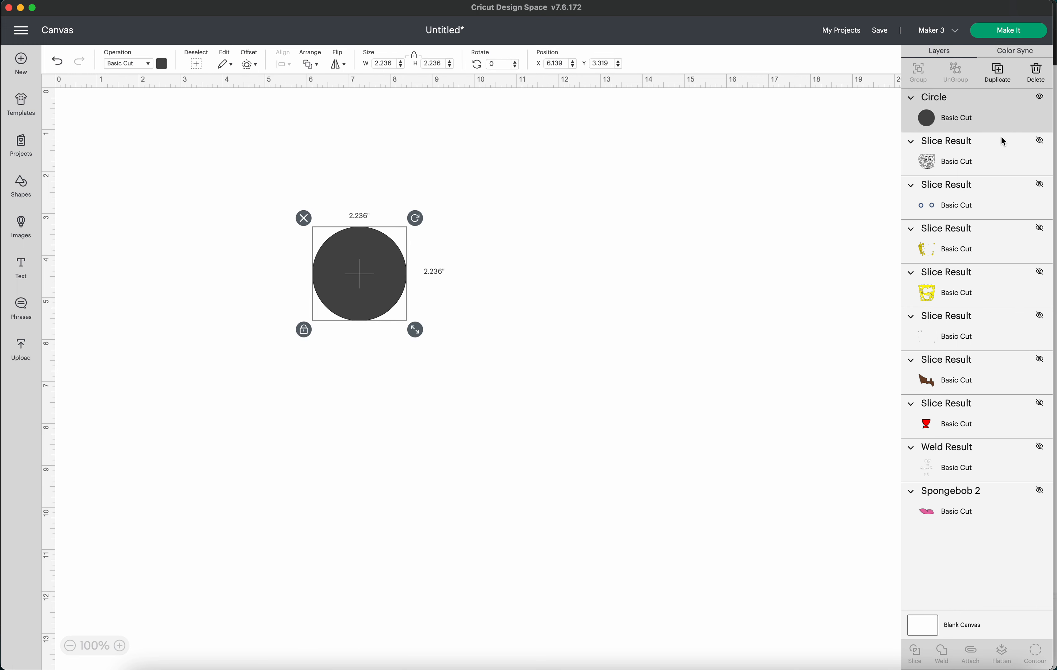
# - Show the faint details layer listed above the pink tongue and slice it with the circle
pyautogui.click(1040, 448)
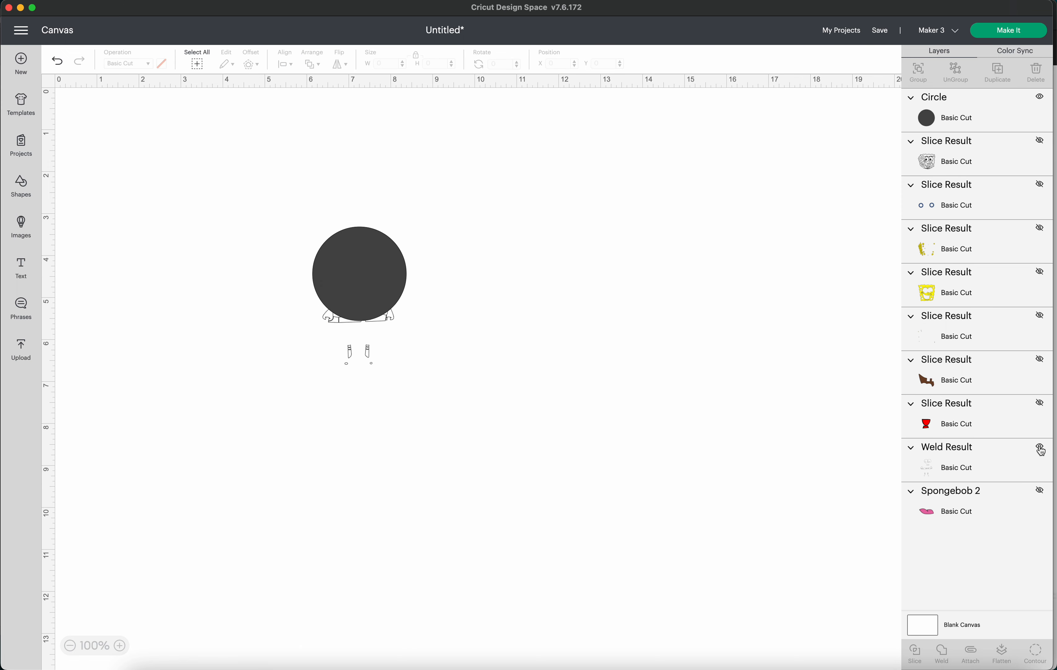
pyautogui.click(936, 113)
pyautogui.keyDown('shift'); pyautogui.click(966, 444); pyautogui.keyUp('shift')
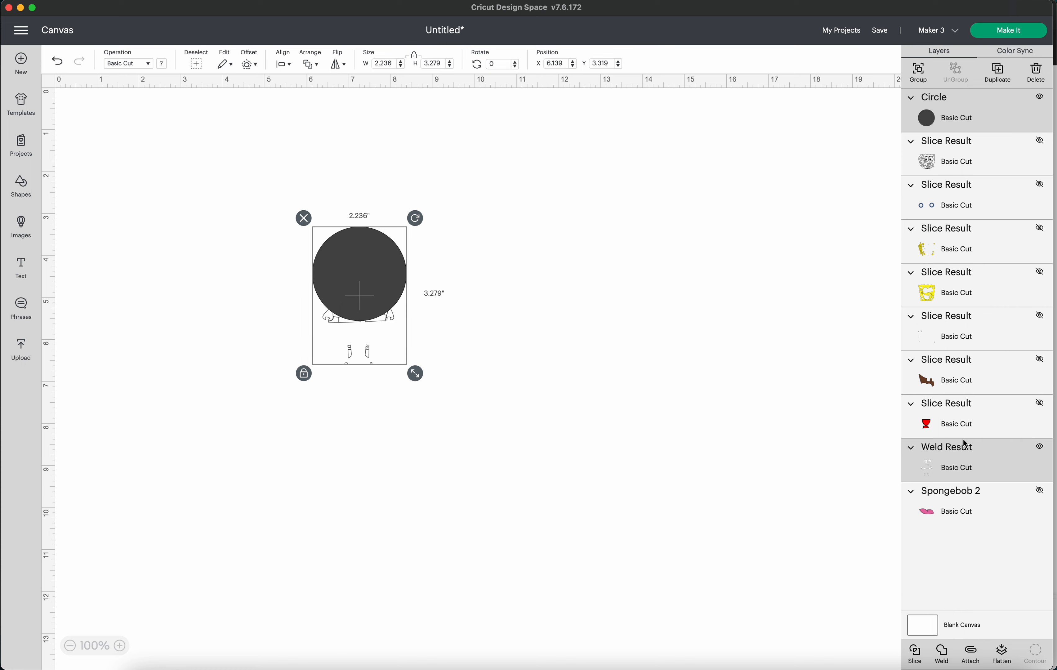
pyautogui.click(922, 654)
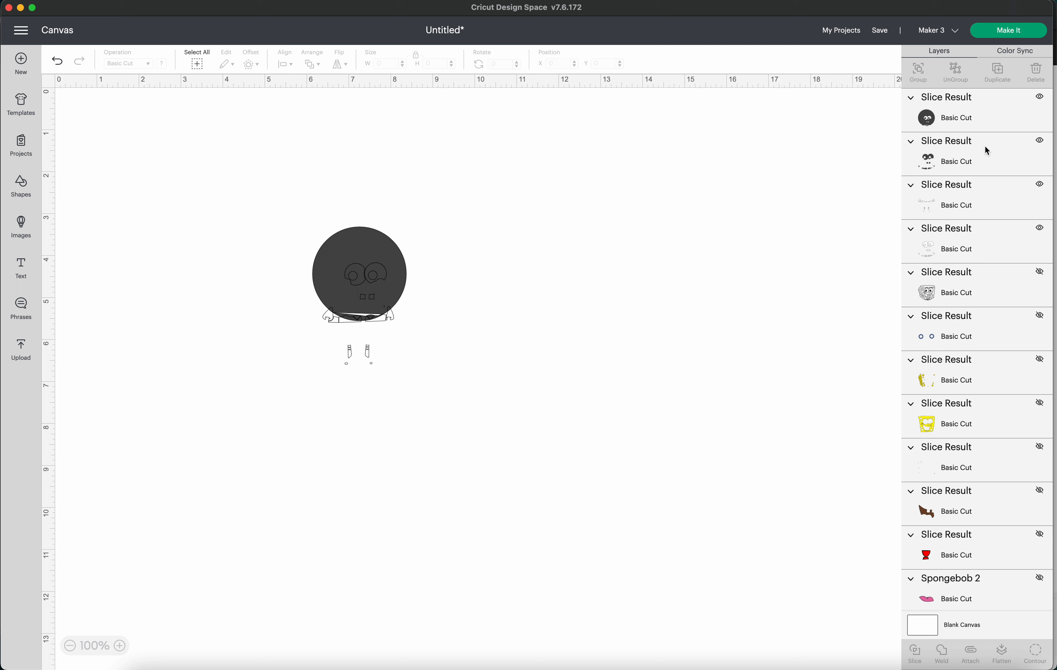
# - Weld the dark eyes-and-teeth cutout back into the circle
pyautogui.click(981, 161)
pyautogui.keyDown('shift'); pyautogui.click(984, 115); pyautogui.keyUp('shift')
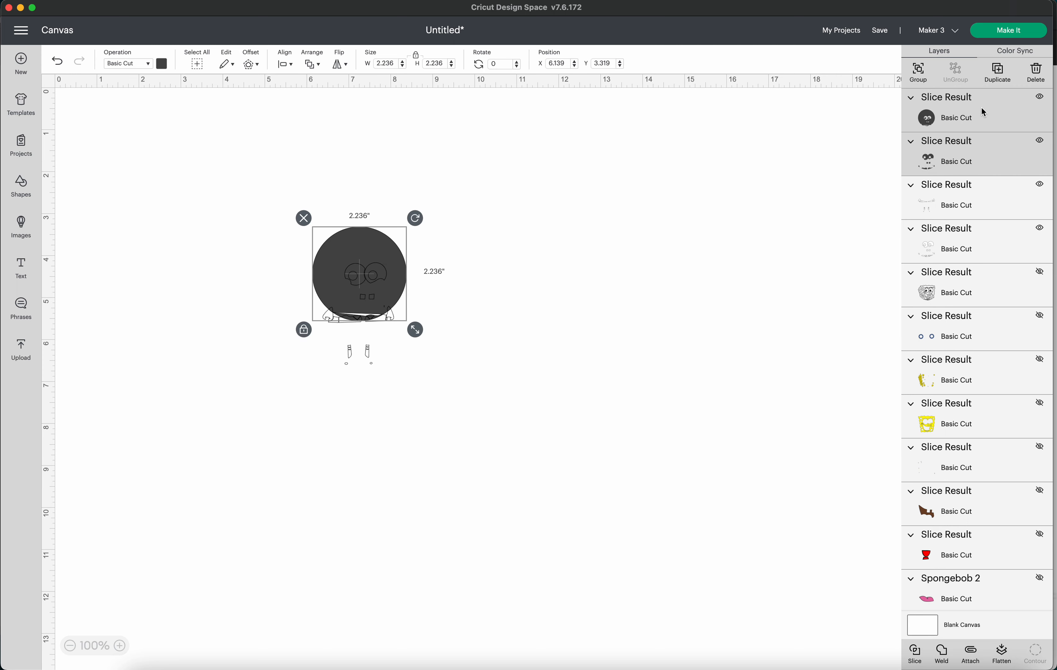
pyautogui.click(943, 654)
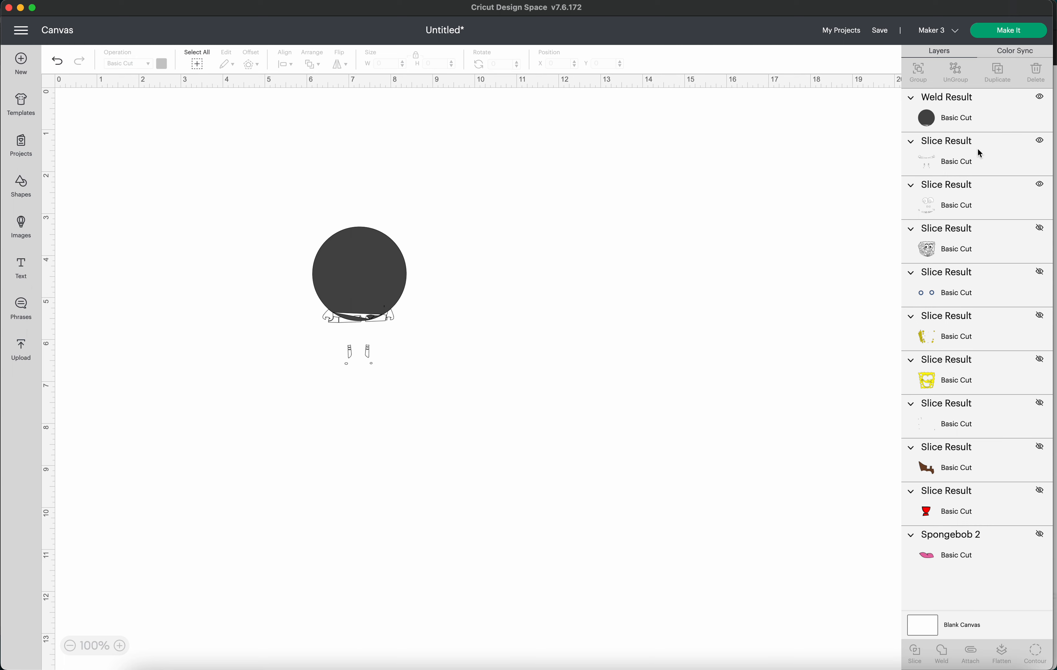
# - Delete the faint details piece outside the circle and hide the remaining details slice
pyautogui.click(371, 342)
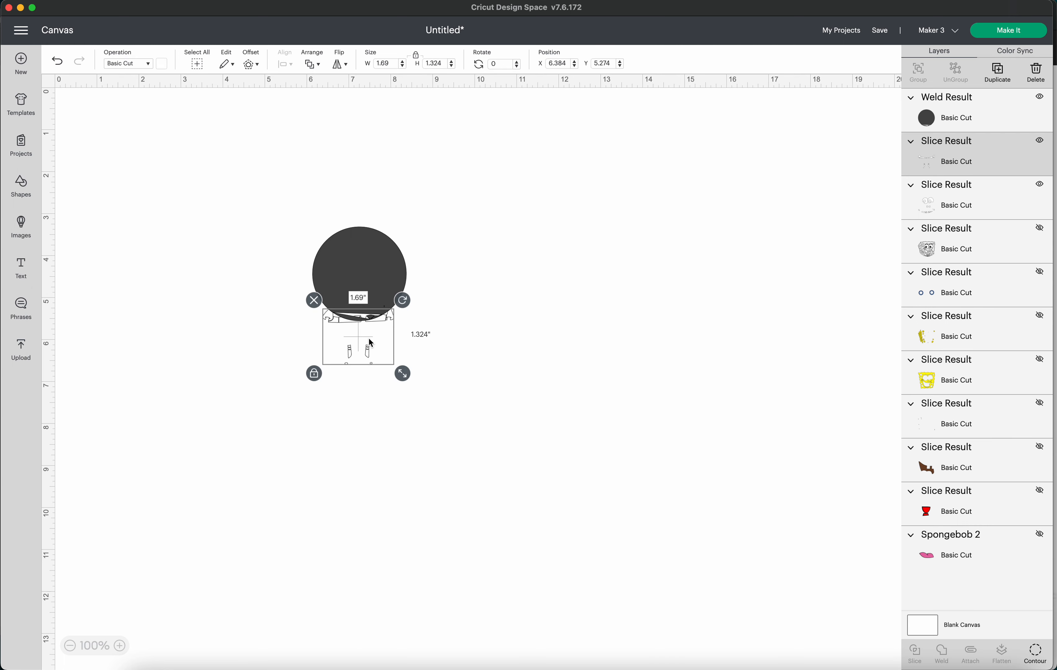
pyautogui.click(1037, 72)
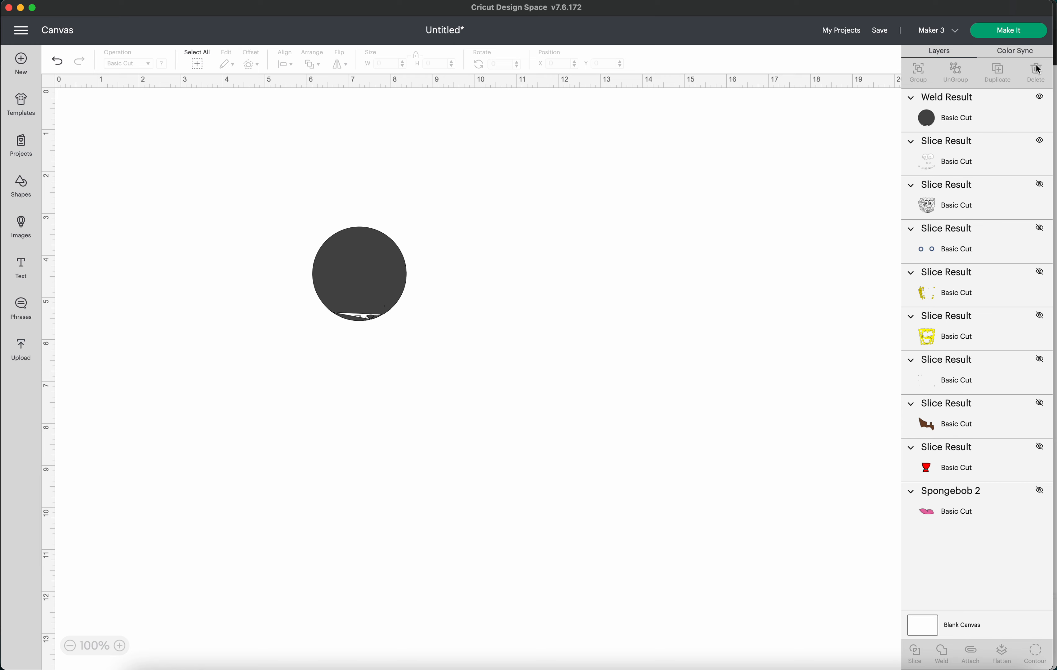
pyautogui.click(1038, 143)
# - Replace the flawed welded circle with a new basic circle 2.236 in wide, placed at X 6.139, Y 3.319
pyautogui.click(31, 194)
pyautogui.click(177, 264)
pyautogui.click(386, 62)
pyautogui.write('2.236')
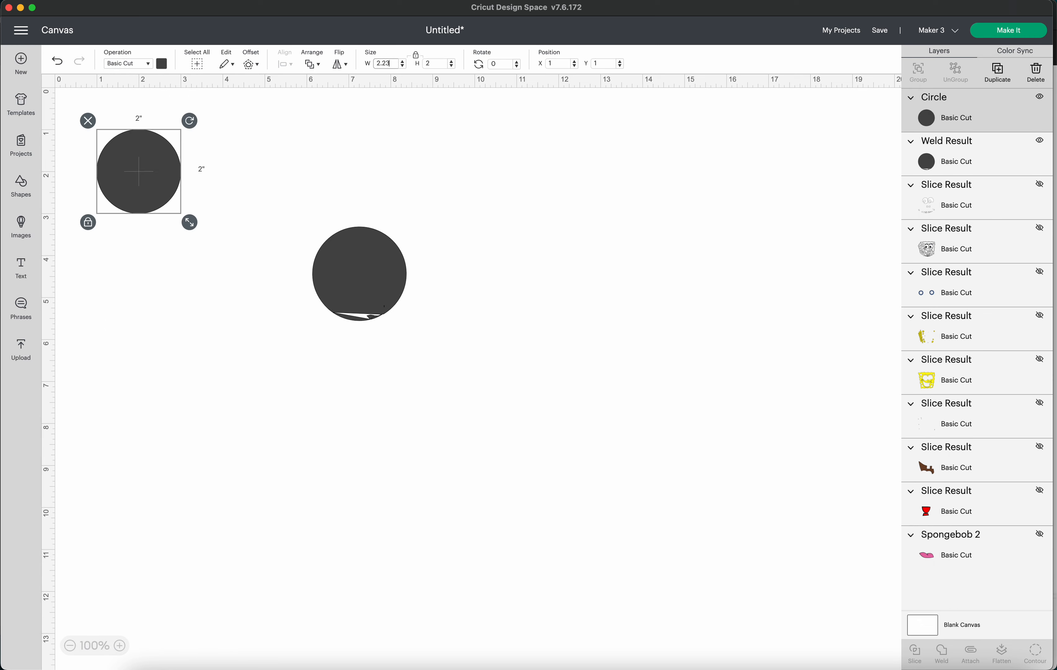
pyautogui.press('Return')
pyautogui.moveTo(151, 181); pyautogui.dragTo(367, 279)
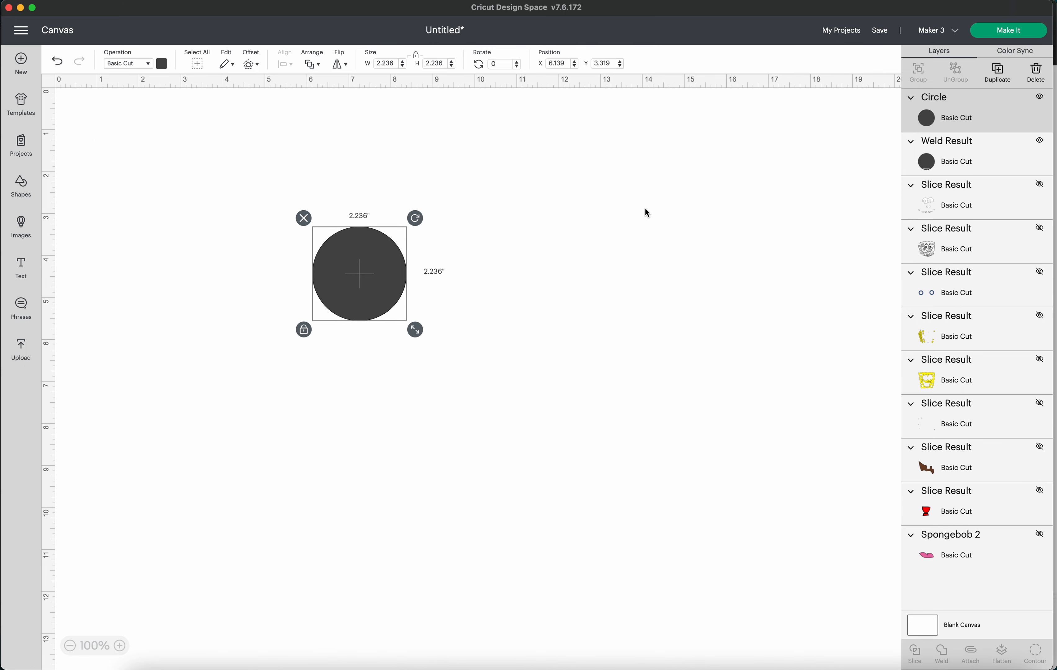
pyautogui.click(959, 159)
pyautogui.click(1031, 80)
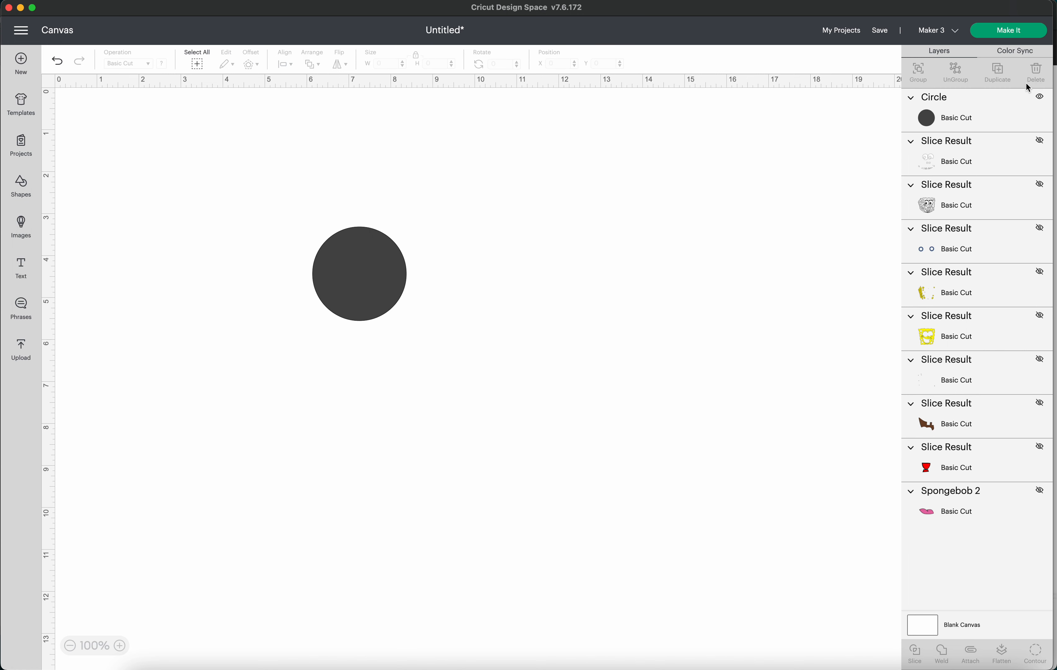
# - Show the pink tongue layer and slice it with the circle
pyautogui.click(993, 113)
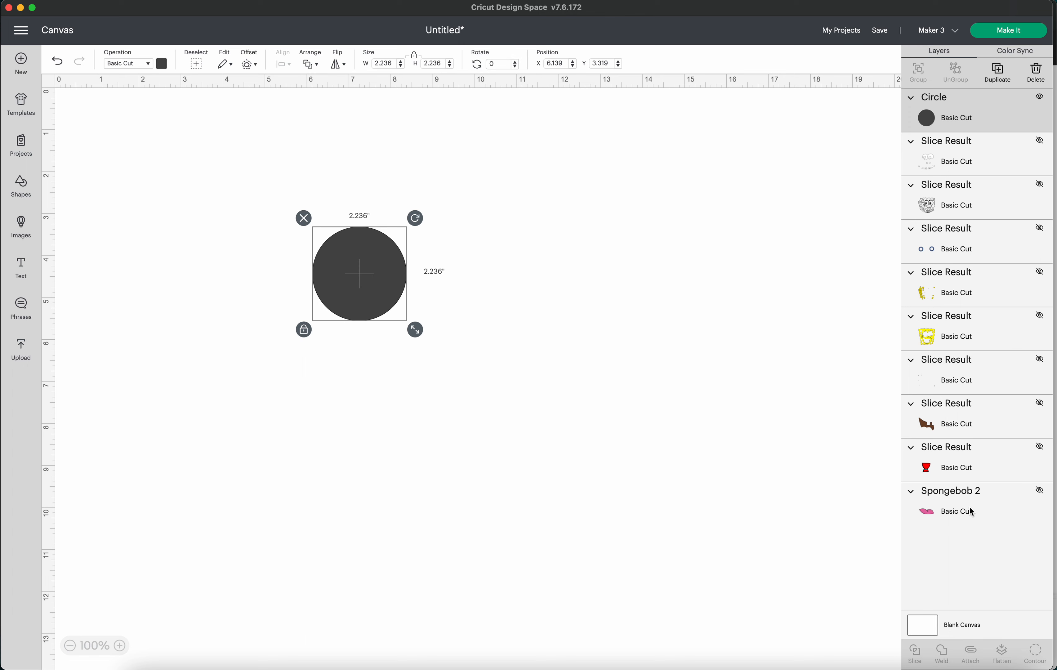
pyautogui.click(1040, 490)
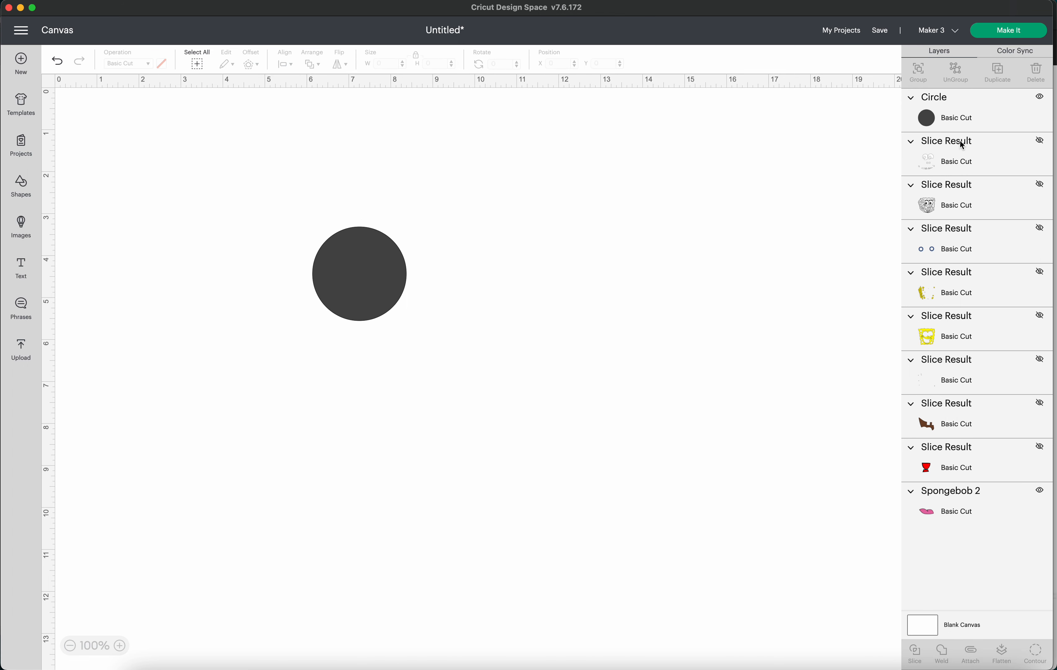
pyautogui.click(964, 127)
pyautogui.keyDown('shift'); pyautogui.click(974, 489); pyautogui.keyUp('shift')
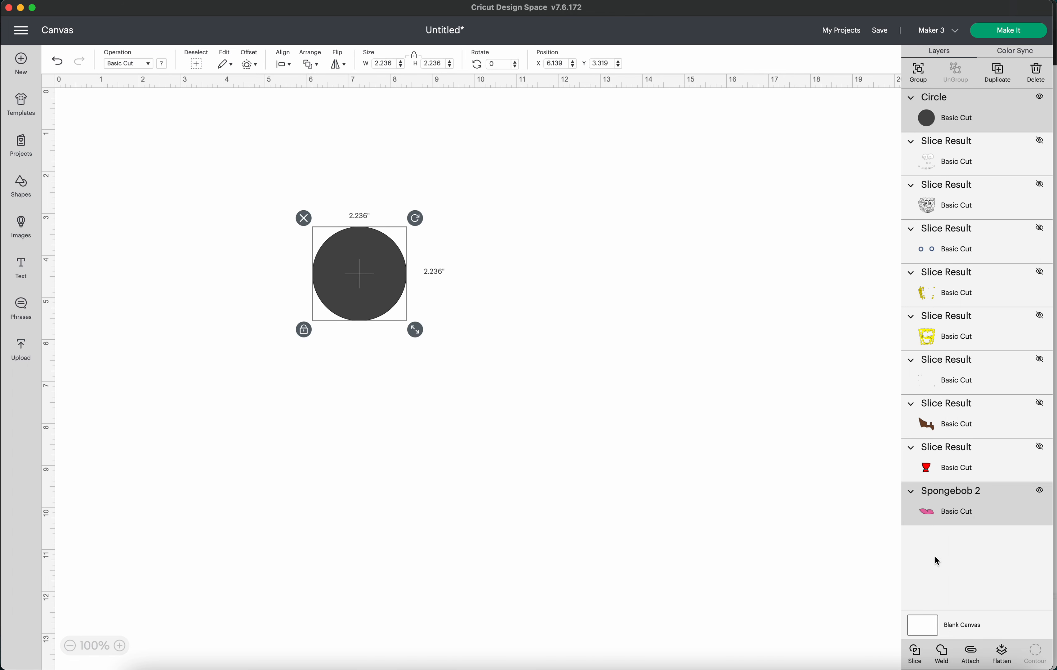
pyautogui.click(919, 652)
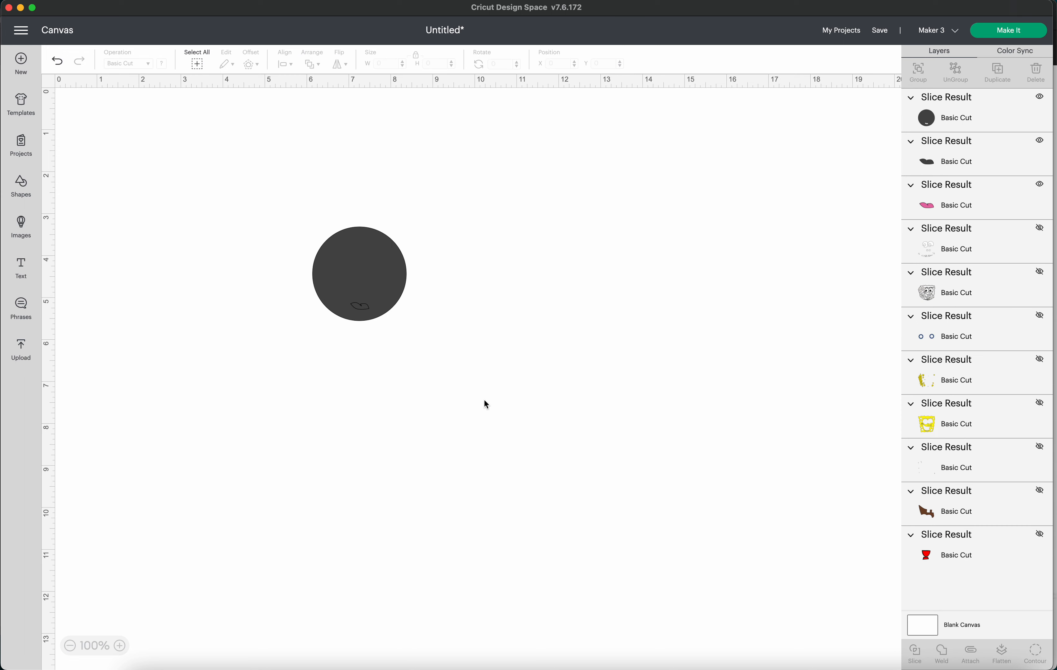
# - Weld the tongue-shaped cutout back into the dark circle
pyautogui.click(951, 158)
pyautogui.keyDown('shift'); pyautogui.click(962, 118); pyautogui.keyUp('shift')
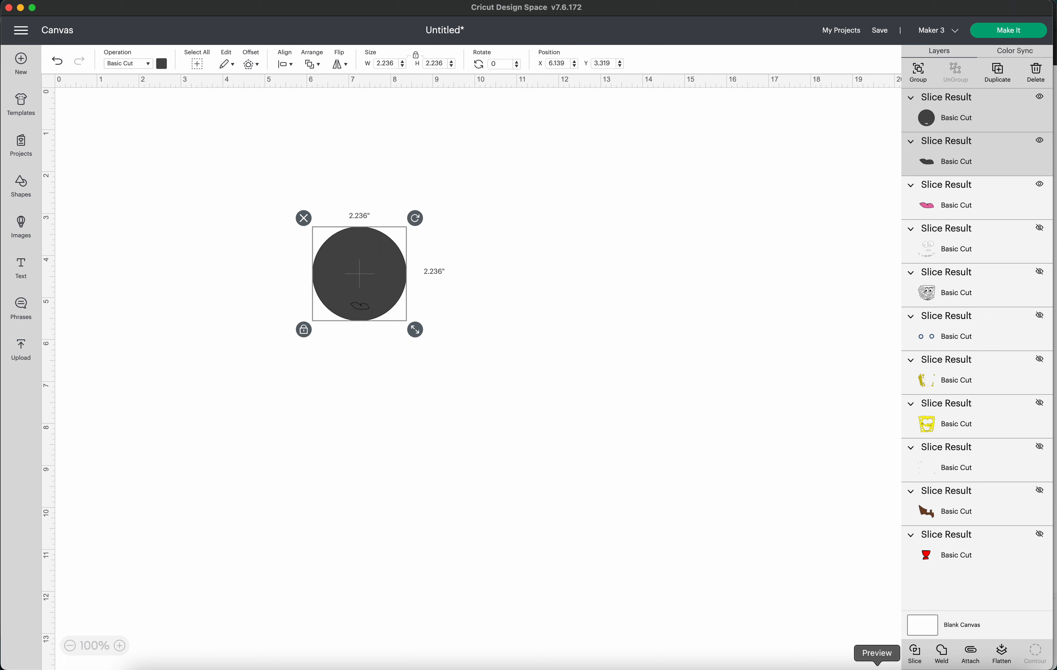
pyautogui.click(941, 656)
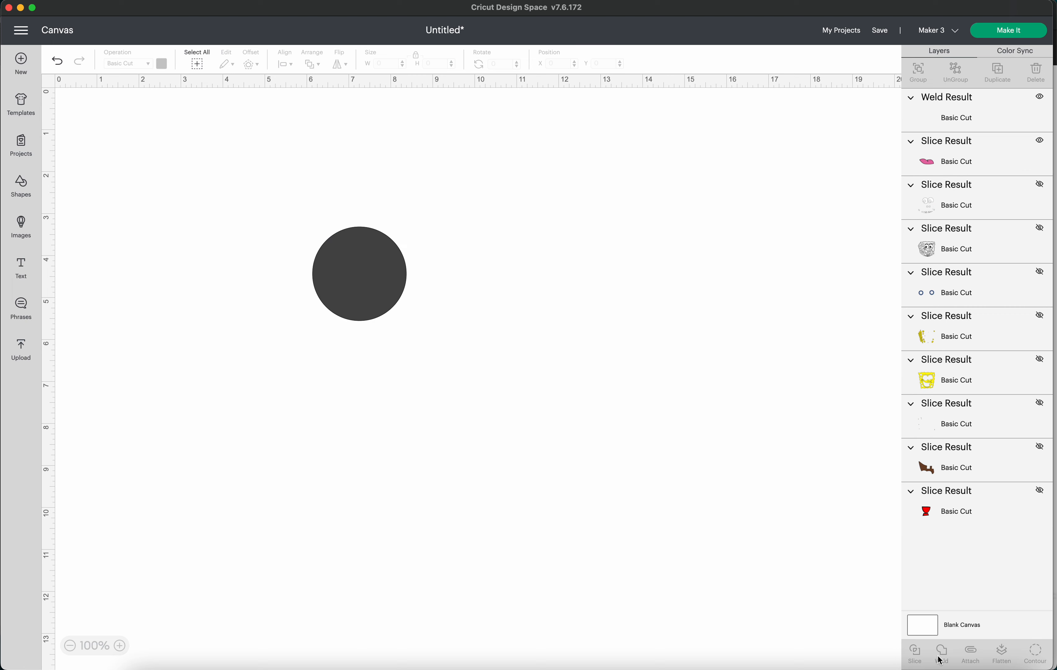
# - Show all the hidden SpongeBob slice layers again, except the red tie piece
pyautogui.click(1039, 447)
pyautogui.click(1040, 403)
pyautogui.click(1040, 360)
pyautogui.click(1039, 315)
pyautogui.click(1039, 272)
pyautogui.click(1039, 228)
pyautogui.click(1039, 184)
# - Create a rounded-corner offset of 0.08 in around the welded circle
pyautogui.click(987, 120)
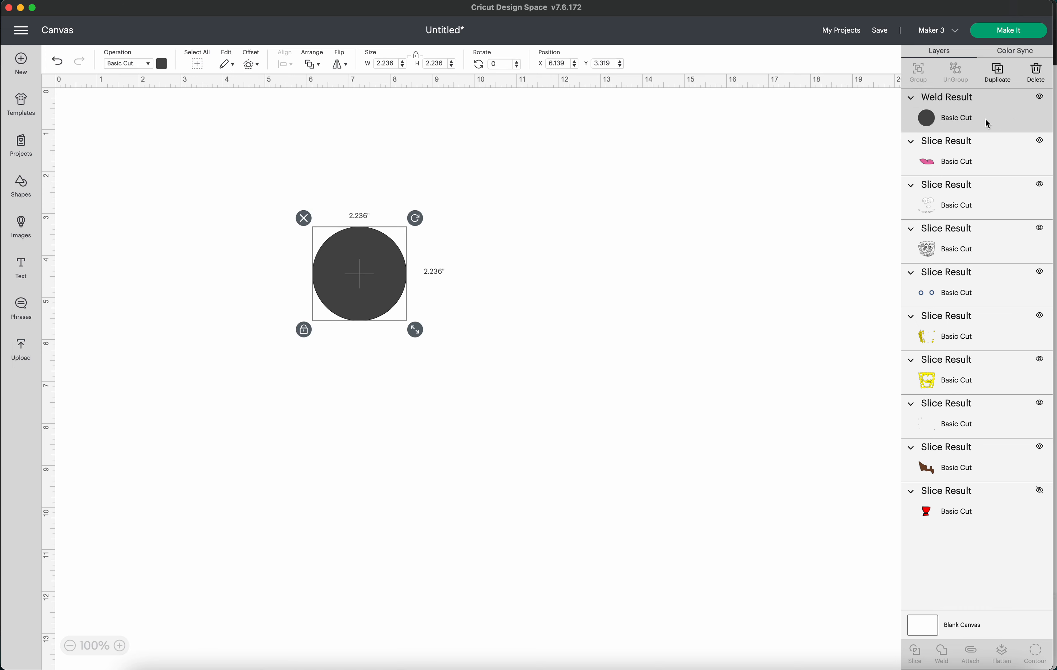
pyautogui.click(251, 65)
pyautogui.click(301, 133)
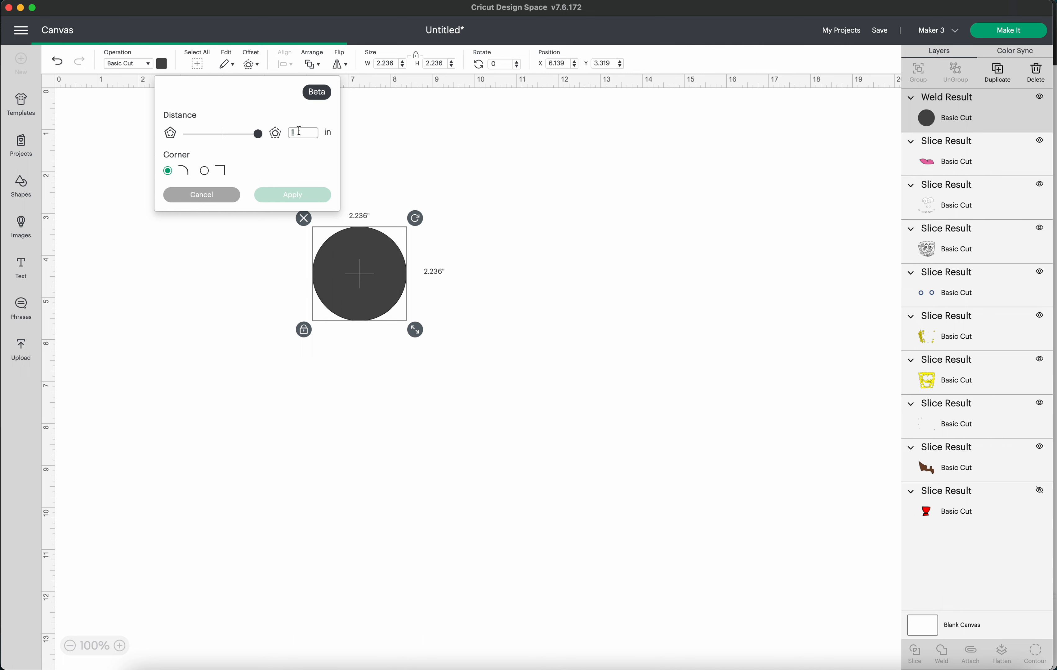
pyautogui.write('.05')
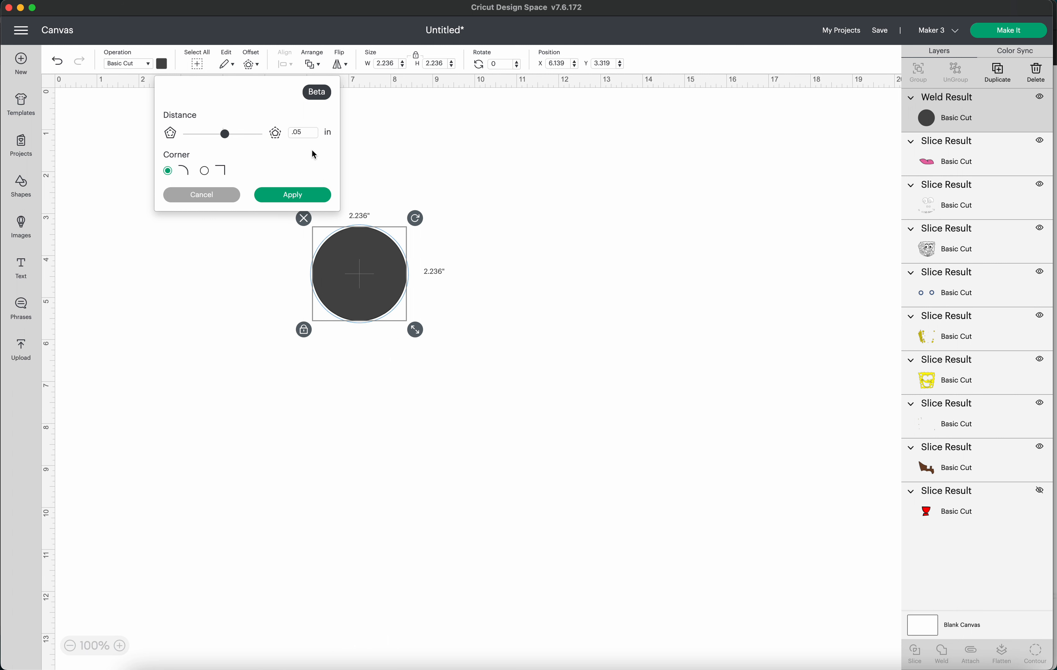
pyautogui.click(312, 132)
pyautogui.press('Return')
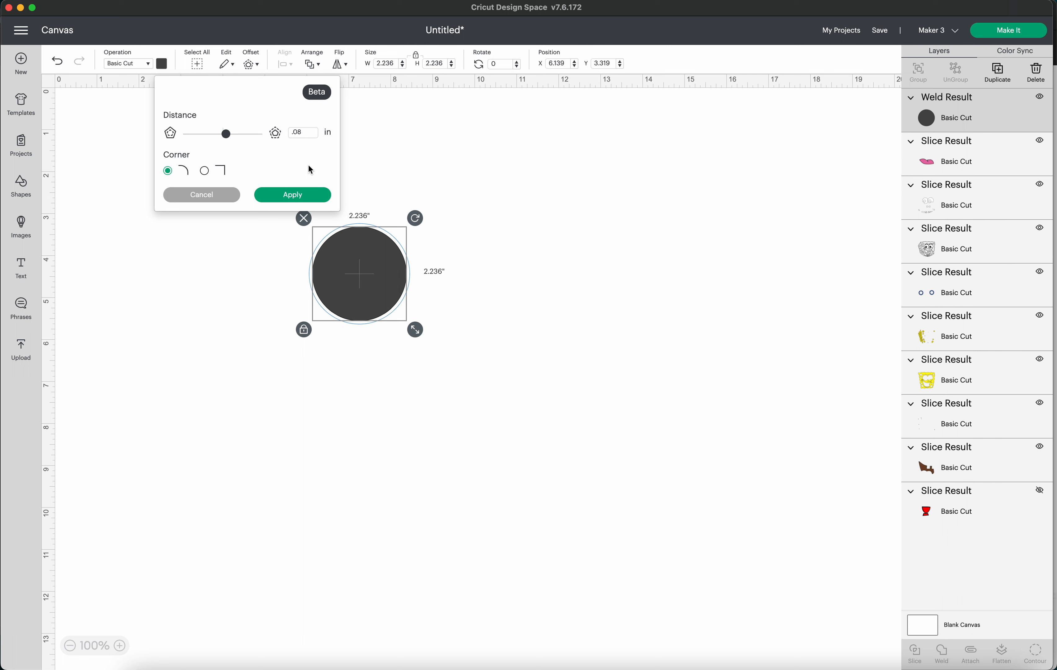
pyautogui.click(314, 198)
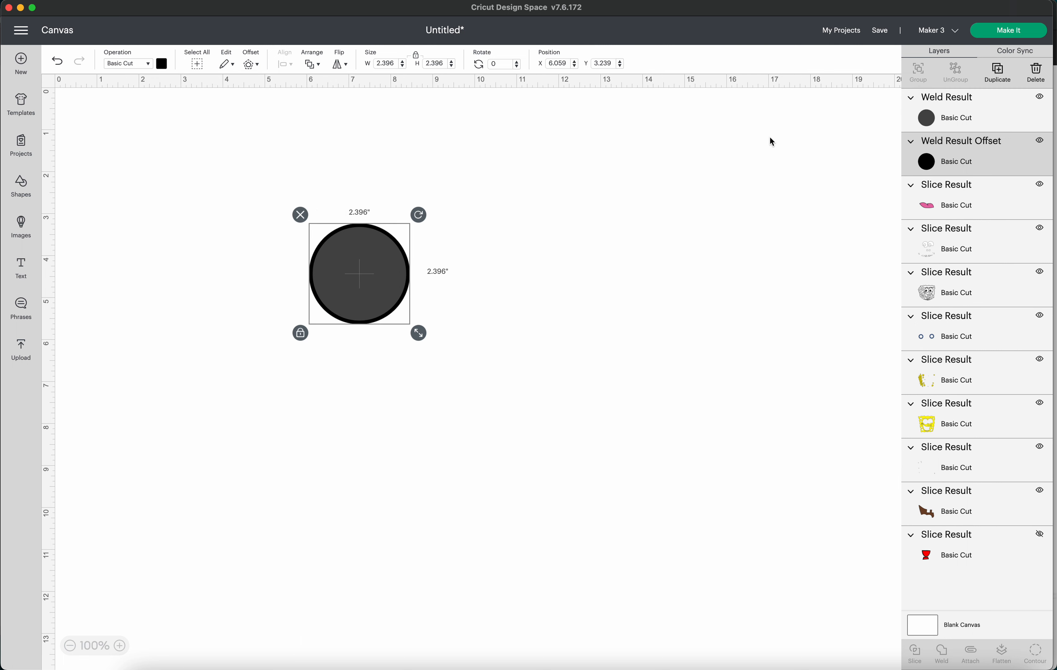
# - Slice the black offset with the circle and delete both solid discs, keeping only the black ring
pyautogui.keyDown('shift'); pyautogui.click(961, 117); pyautogui.keyUp('shift')
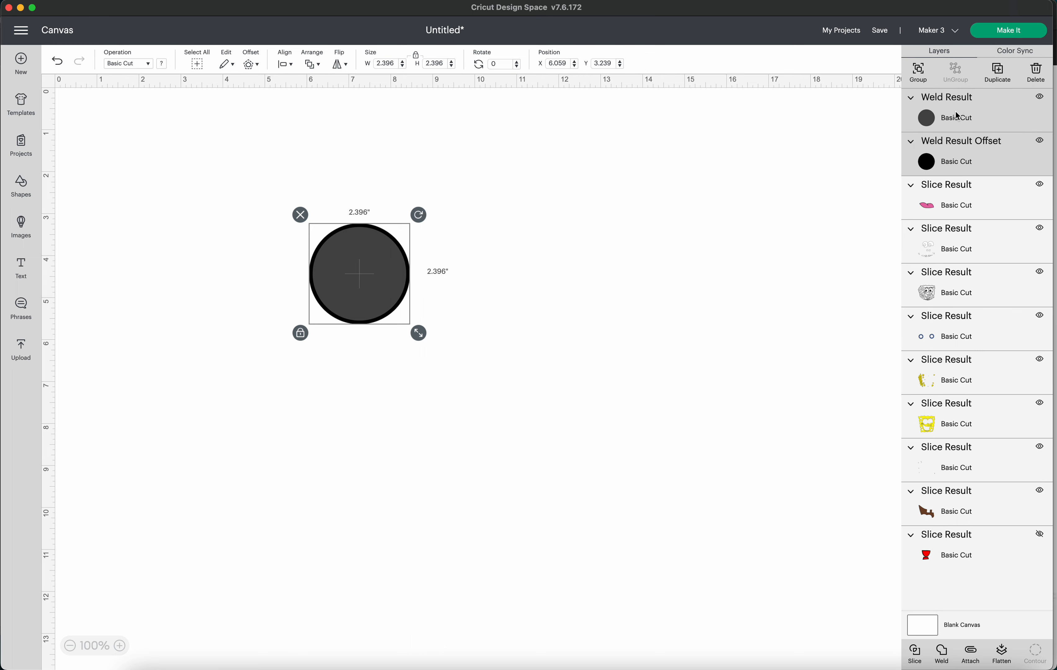
pyautogui.click(921, 664)
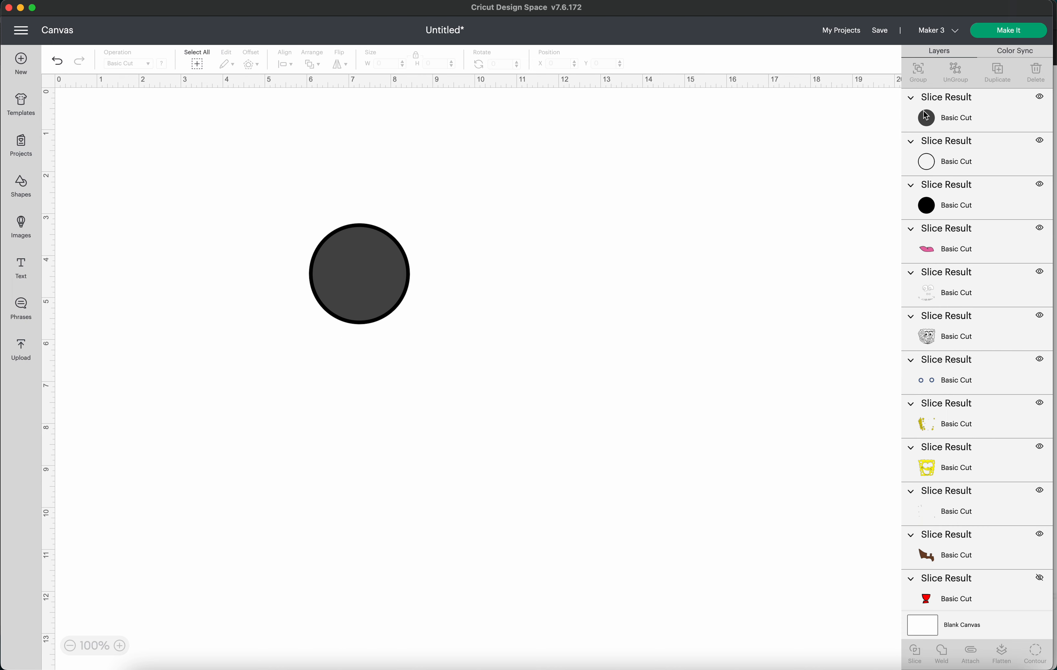
pyautogui.click(941, 205)
pyautogui.keyDown('shift'); pyautogui.click(947, 123); pyautogui.keyUp('shift')
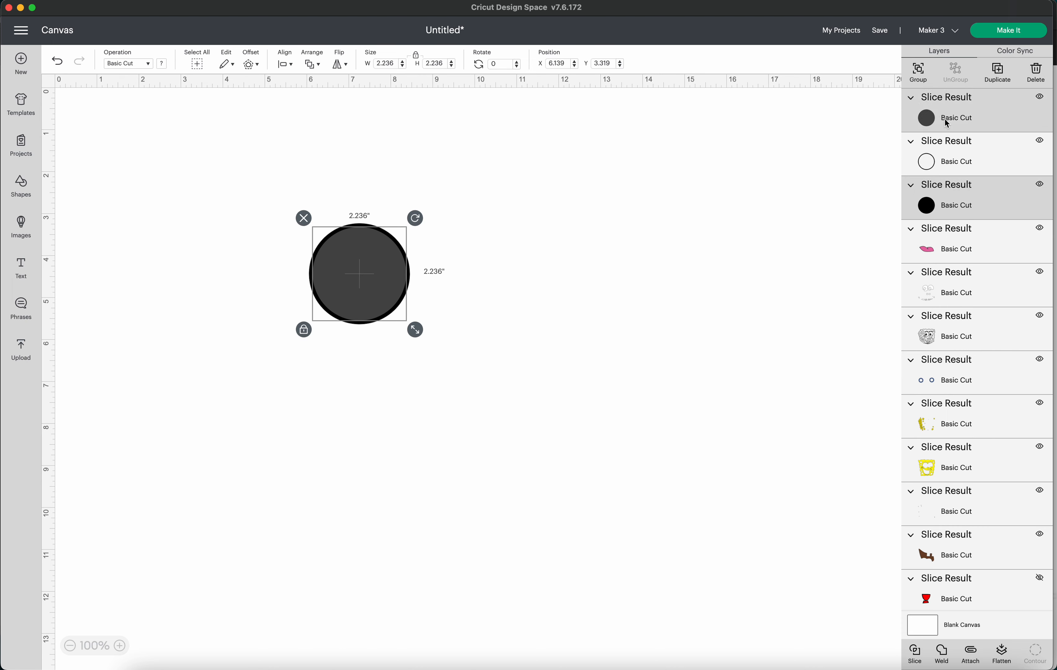
pyautogui.click(1037, 74)
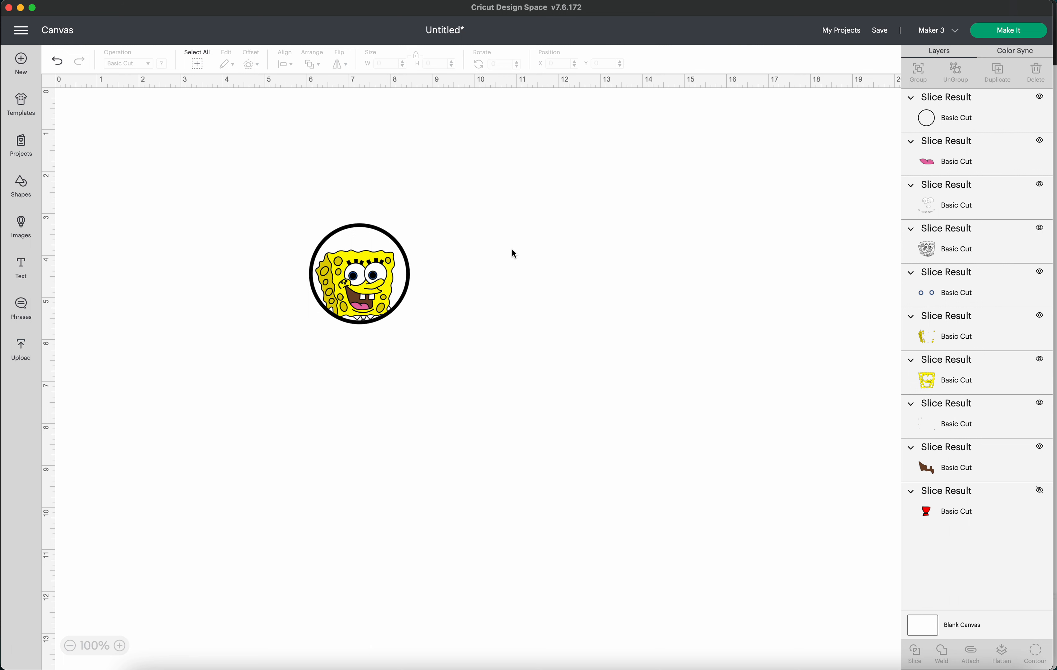
# - Shrink the black ring to about 2.215 in wide around SpongeBob, and enlarge the whole visible design together to about 3.1 in wide
pyautogui.click(1019, 111)
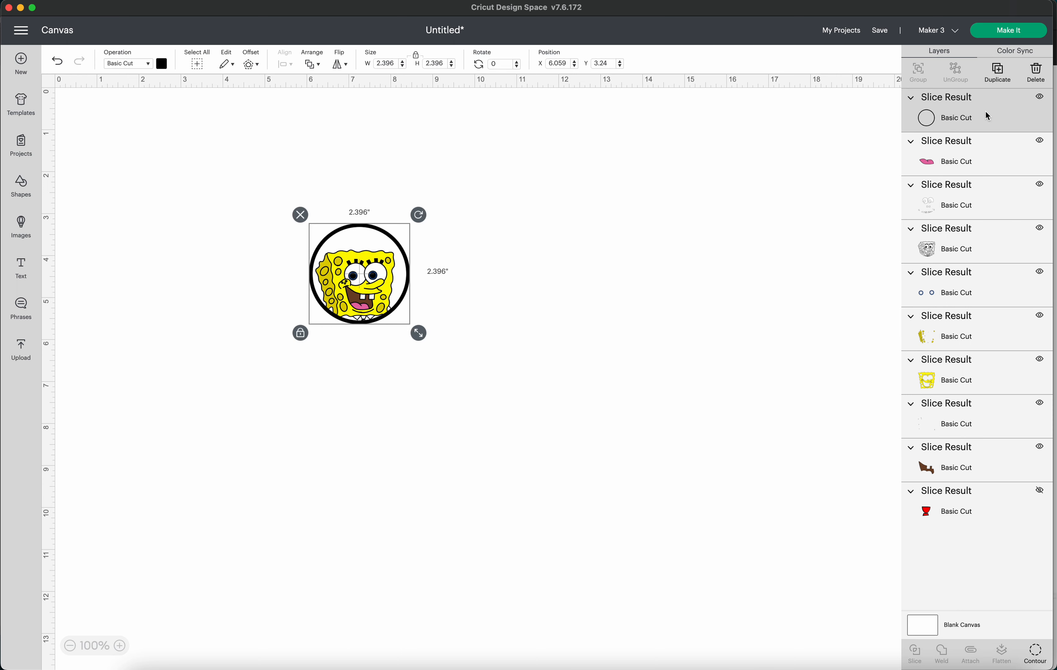
pyautogui.moveTo(420, 332); pyautogui.dragTo(403, 292)
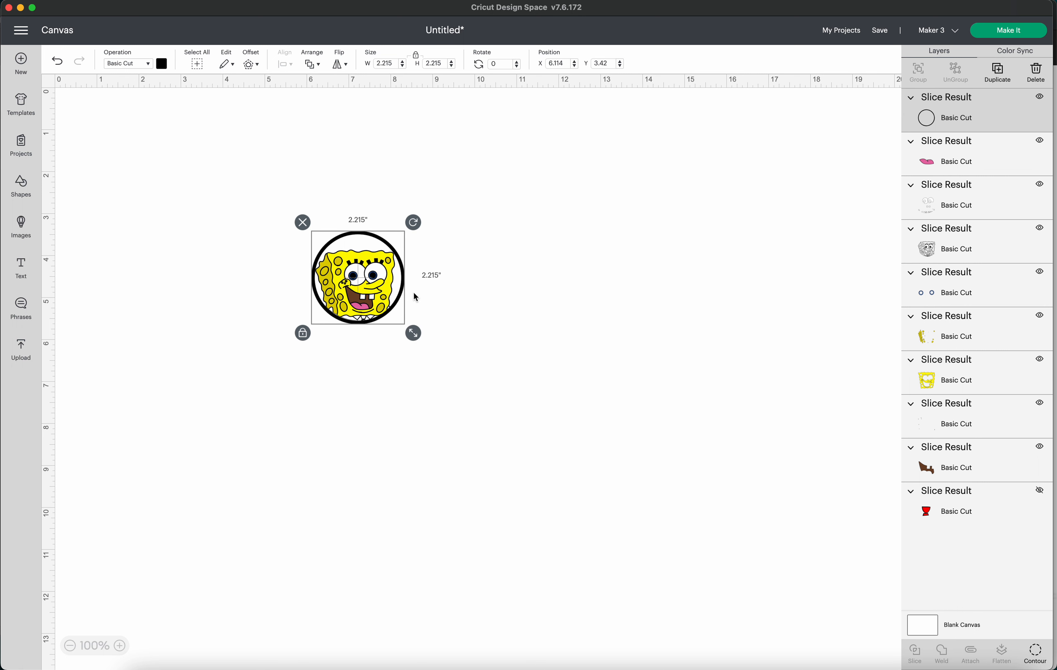
pyautogui.click(448, 279)
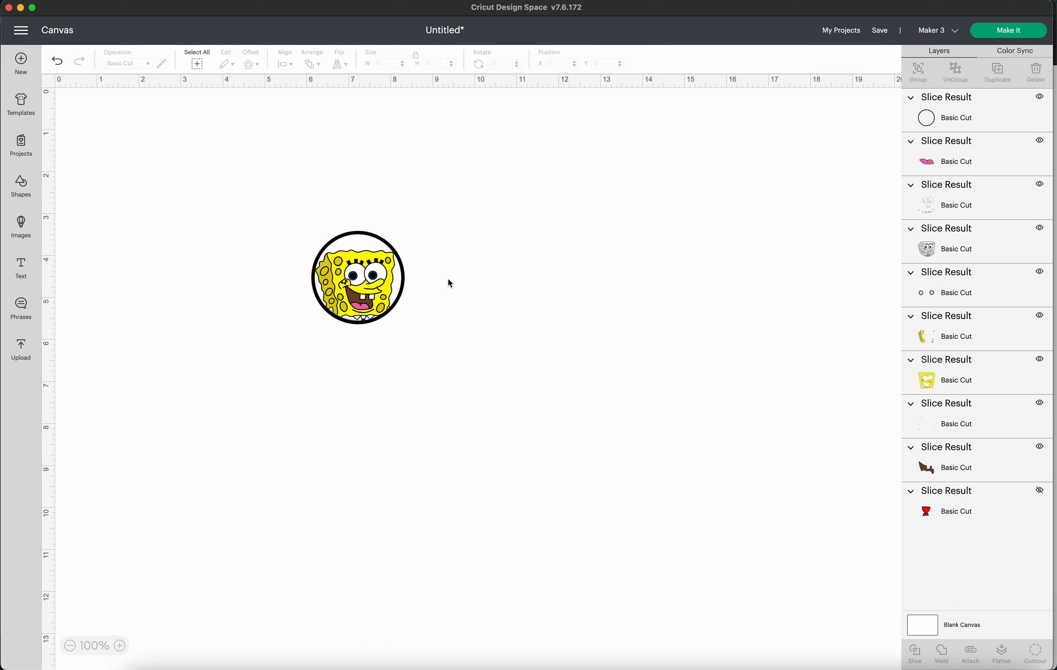
pyautogui.moveTo(235, 226); pyautogui.dragTo(460, 366)
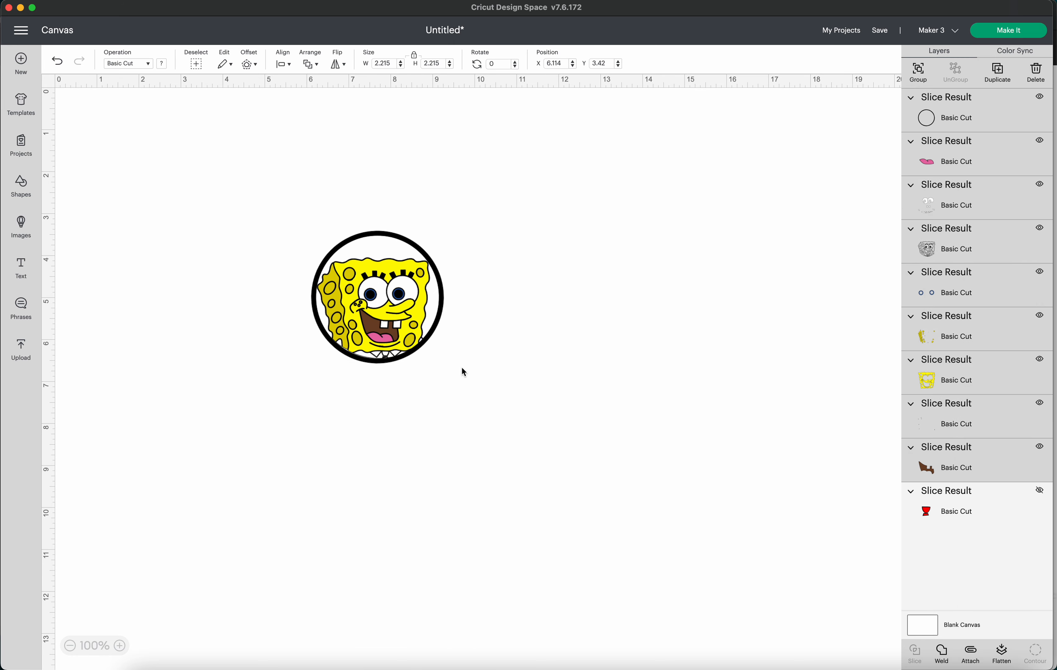
pyautogui.click(539, 304)
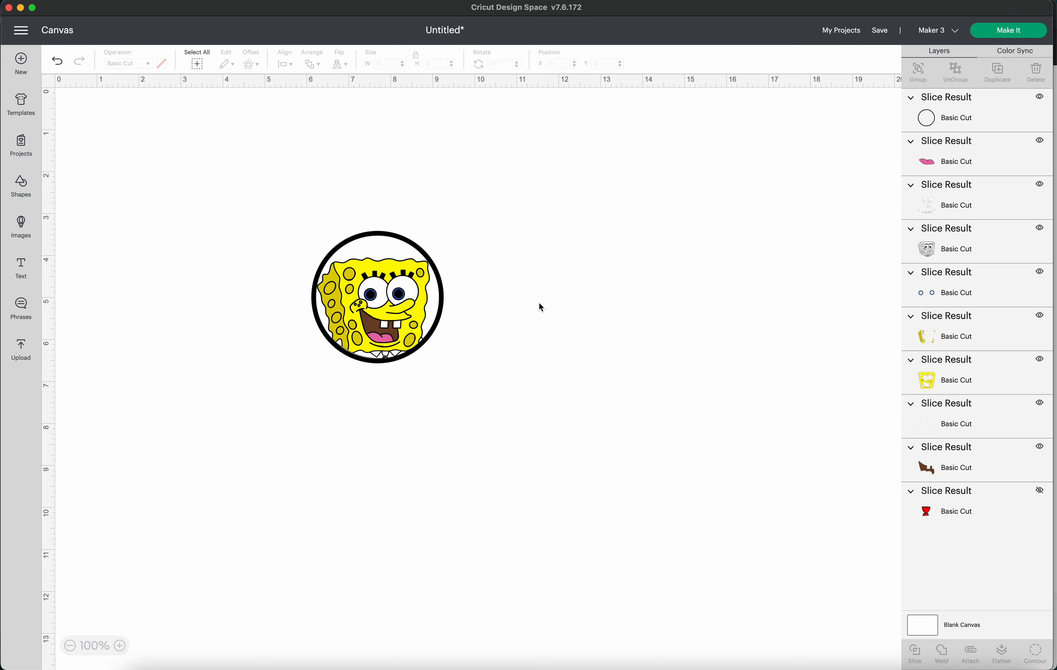
# - Save the project with the title Spongebob
pyautogui.click(879, 31)
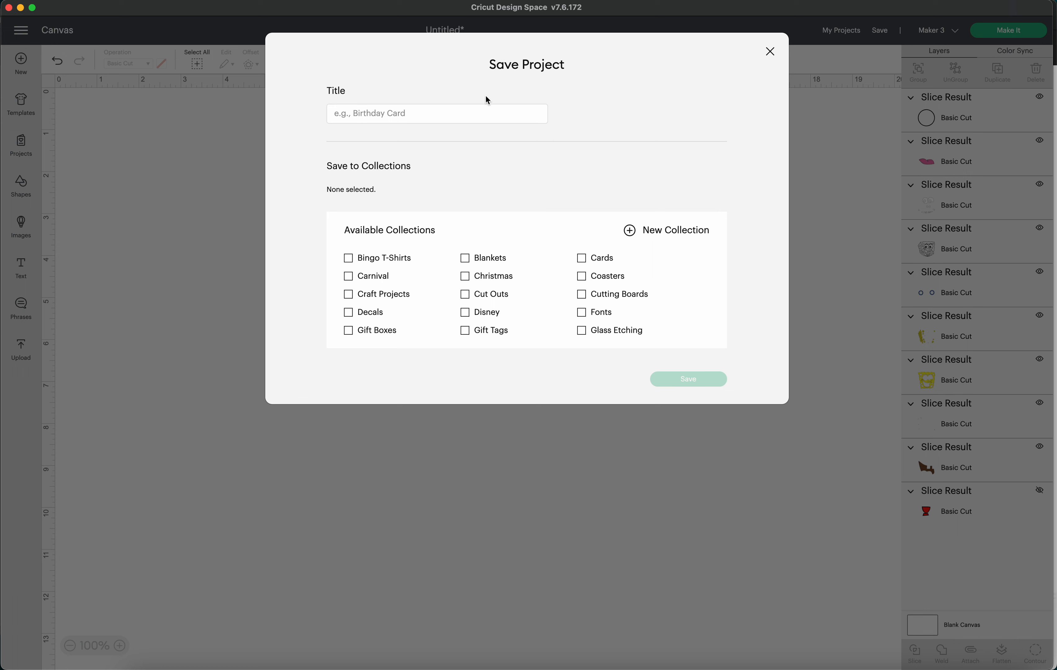
pyautogui.click(420, 115)
pyautogui.write('Spongebob')
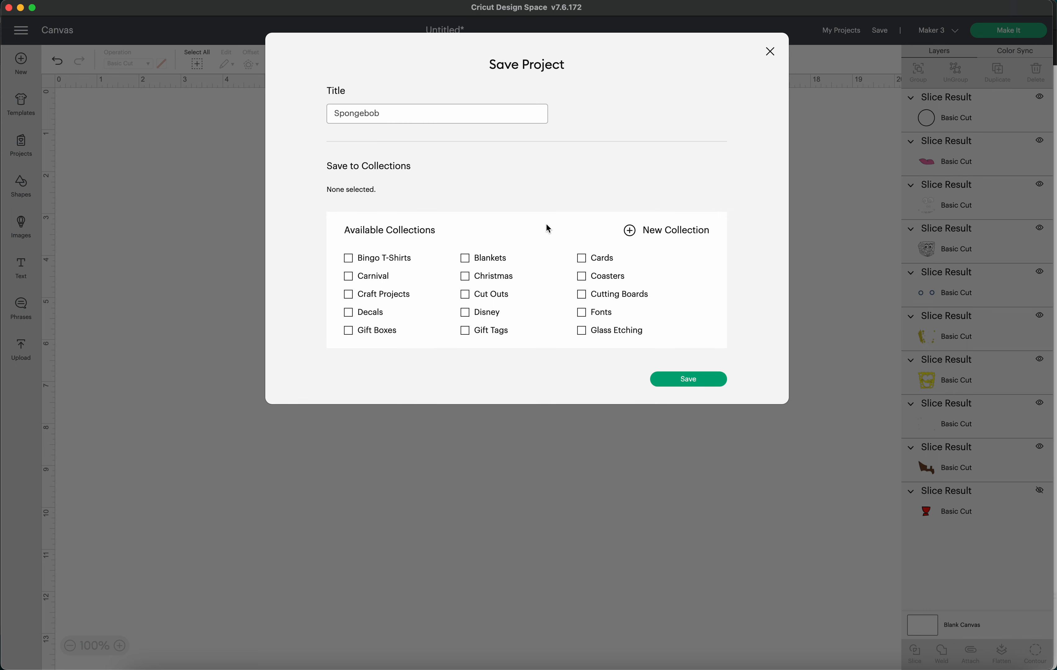
pyautogui.click(674, 382)
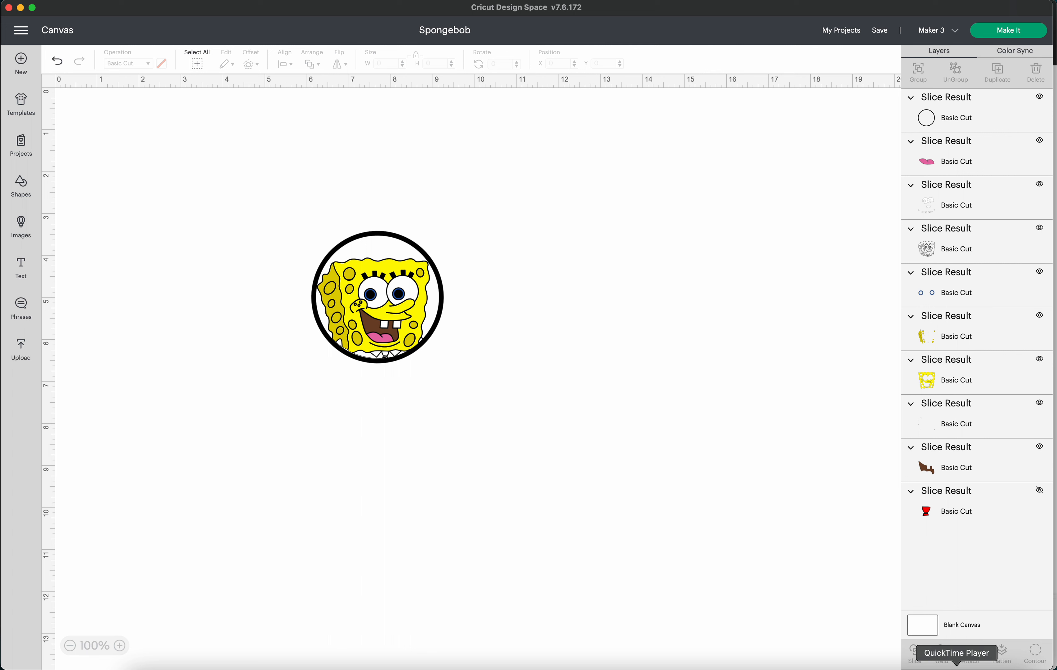
pyautogui.click(956, 669)
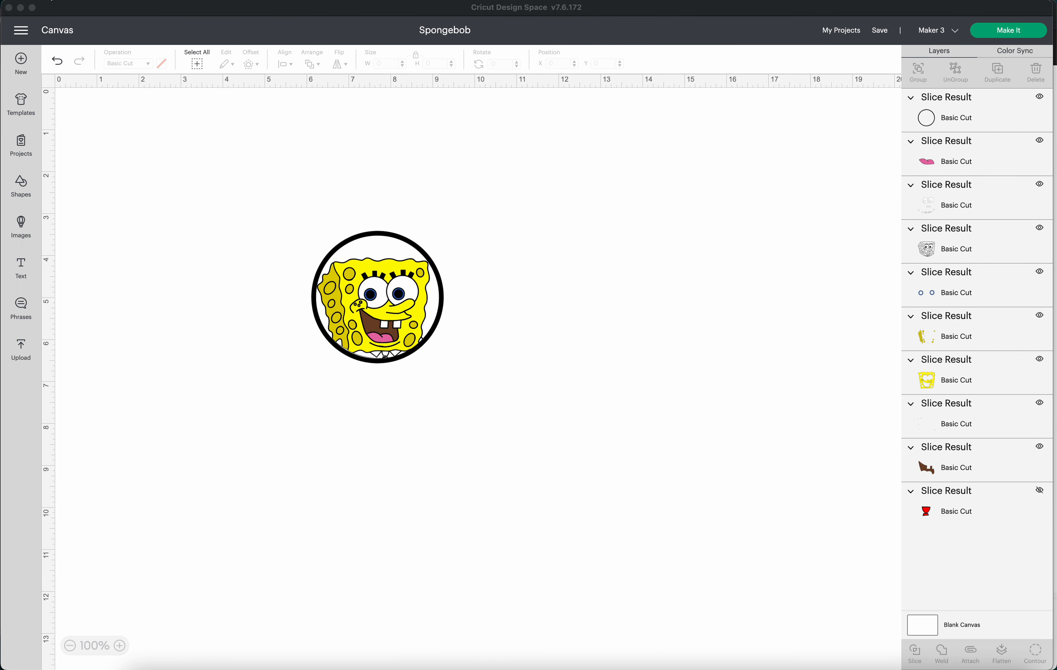
pyautogui.click(50, 1)
pyautogui.press('Escape')
pyautogui.press('super+shift+5')
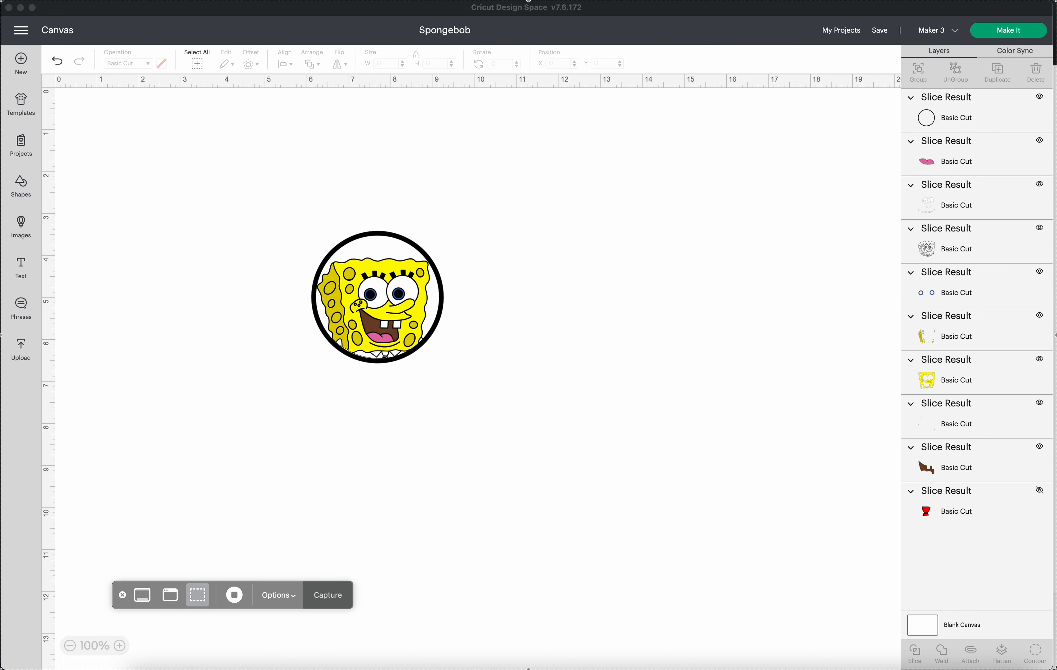